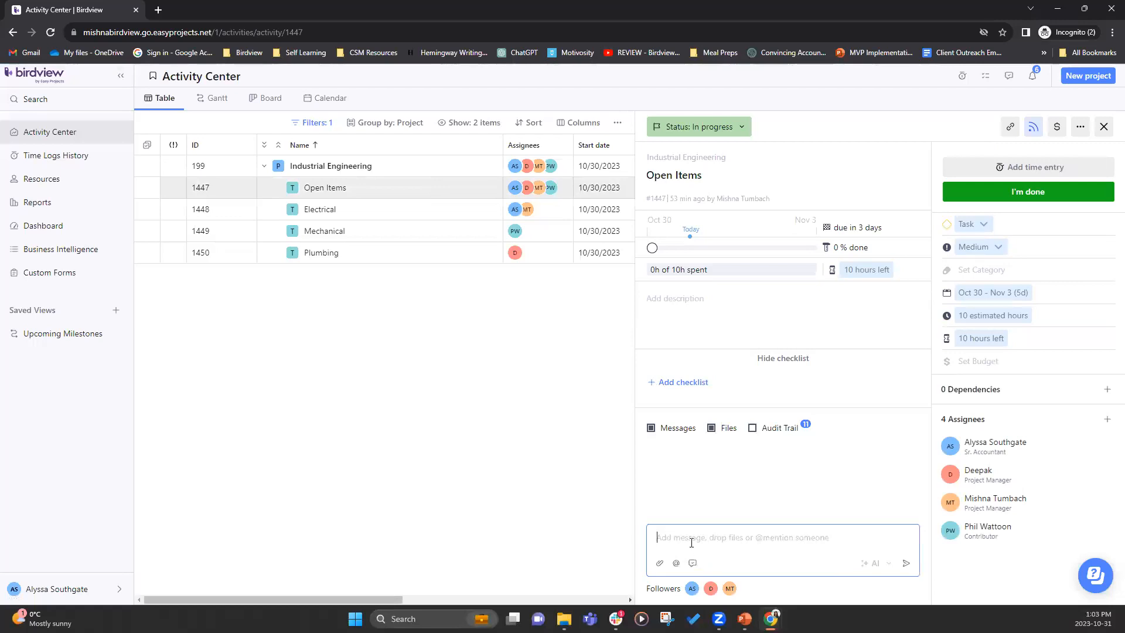
- Attach Content for landing page.docx from the SharePoint Documents library to the Open Items task and post it as a message
click(660, 565)
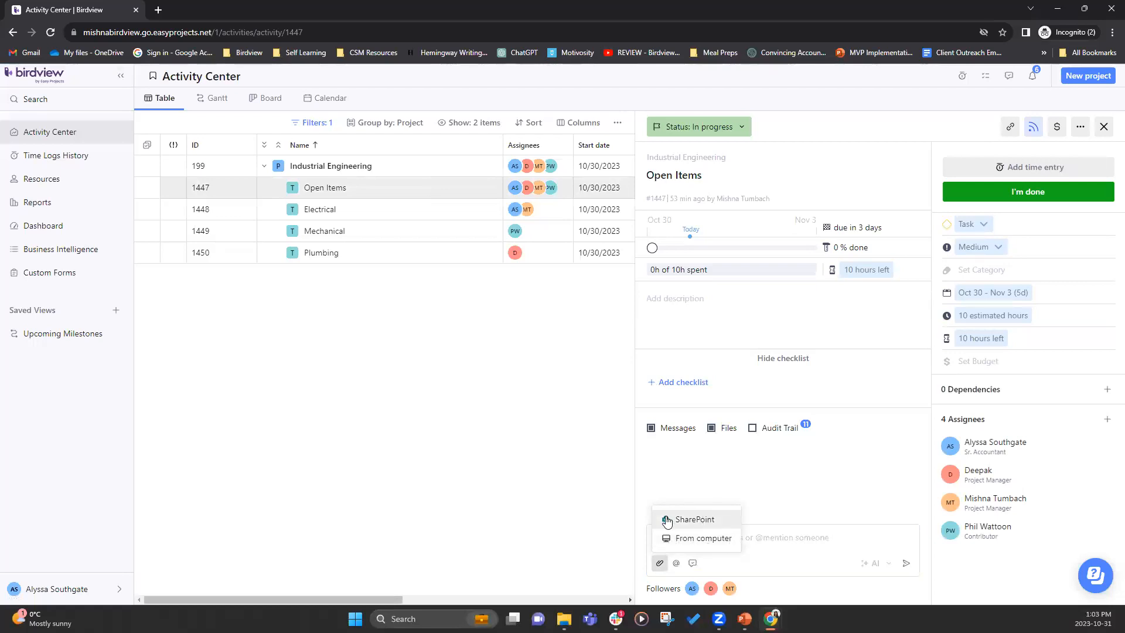
click(698, 519)
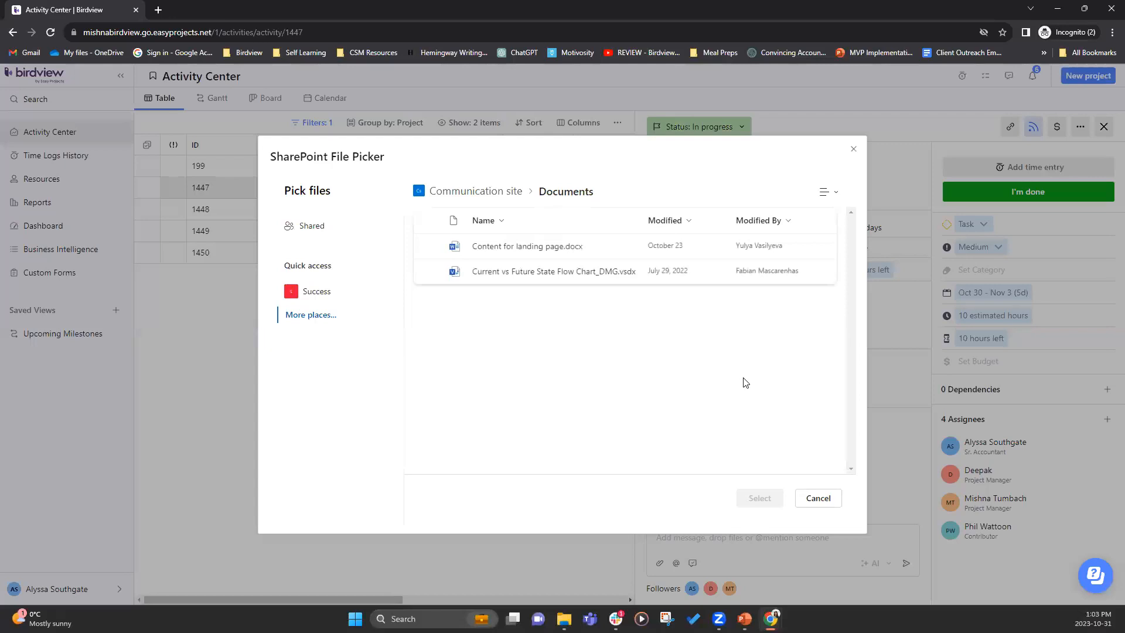
click(509, 250)
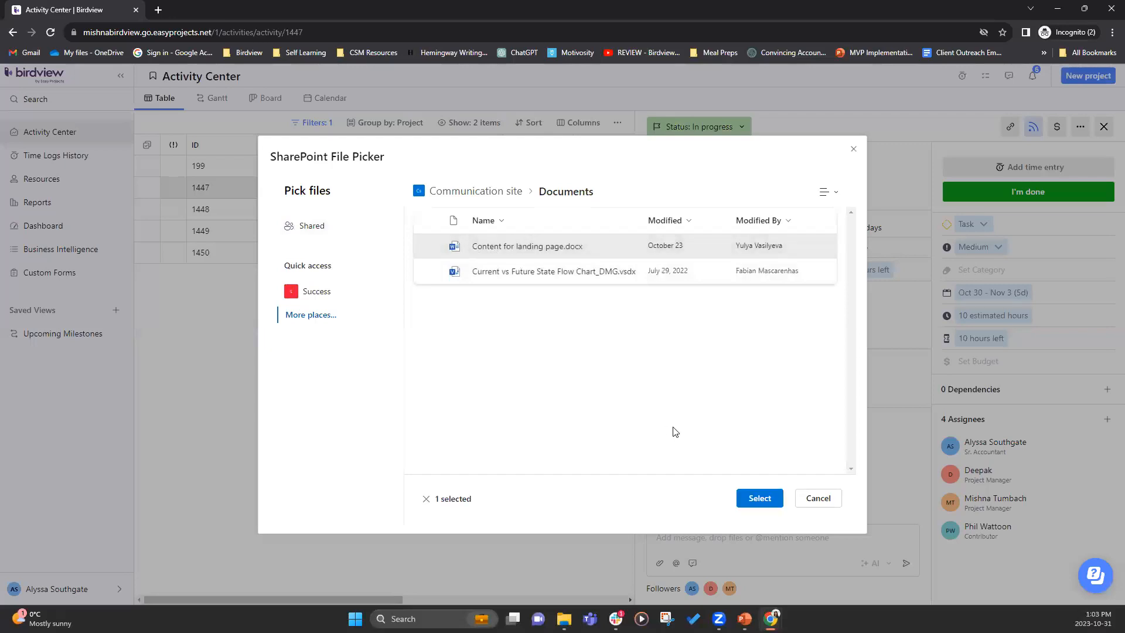
click(760, 498)
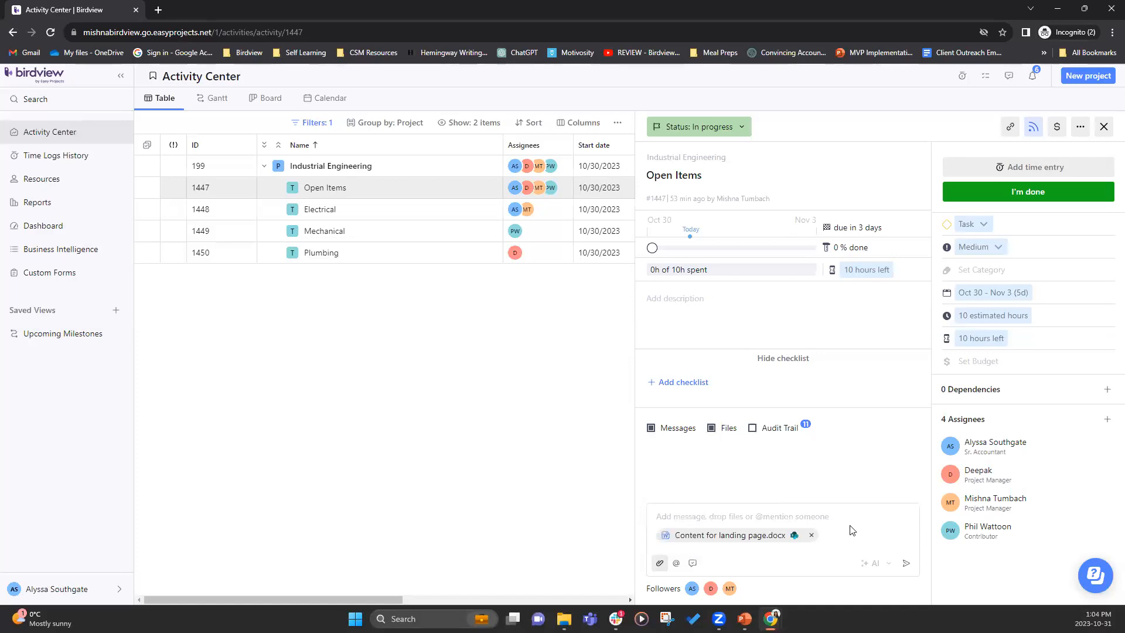
click(907, 564)
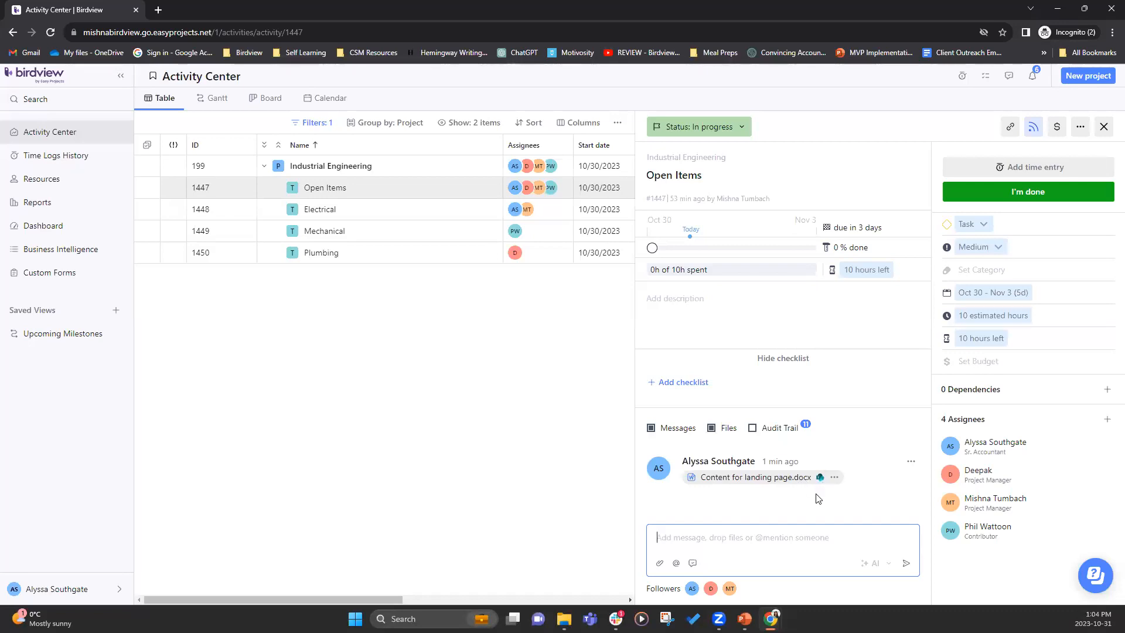
- Attach the purple Birdview logo image from the computer to the Open Items task and post it
click(660, 563)
click(709, 543)
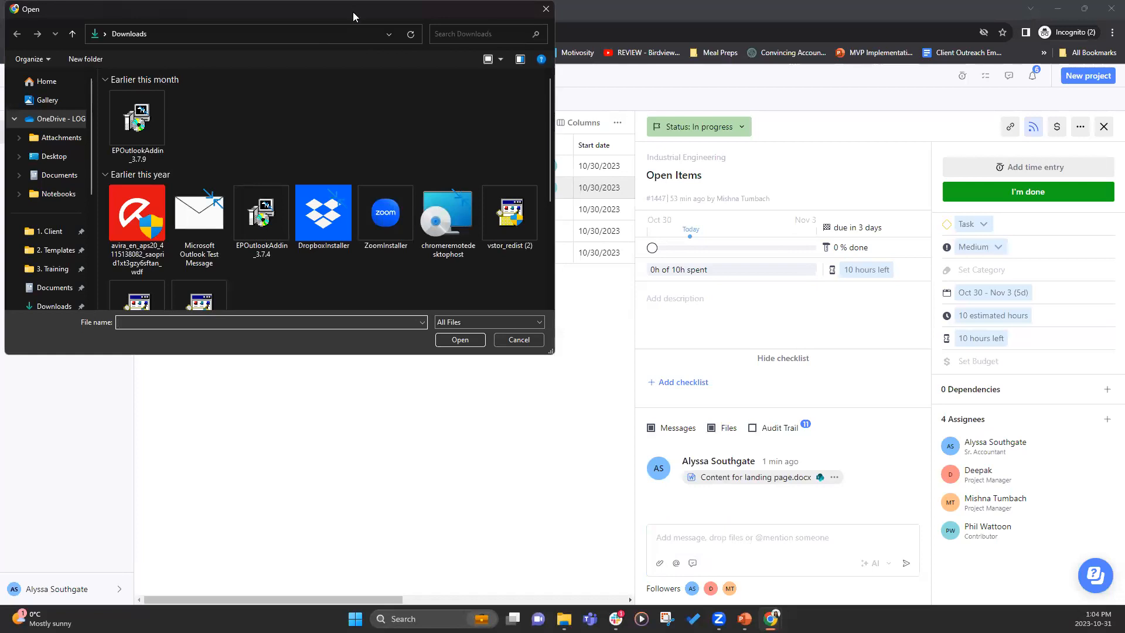
key(Escape)
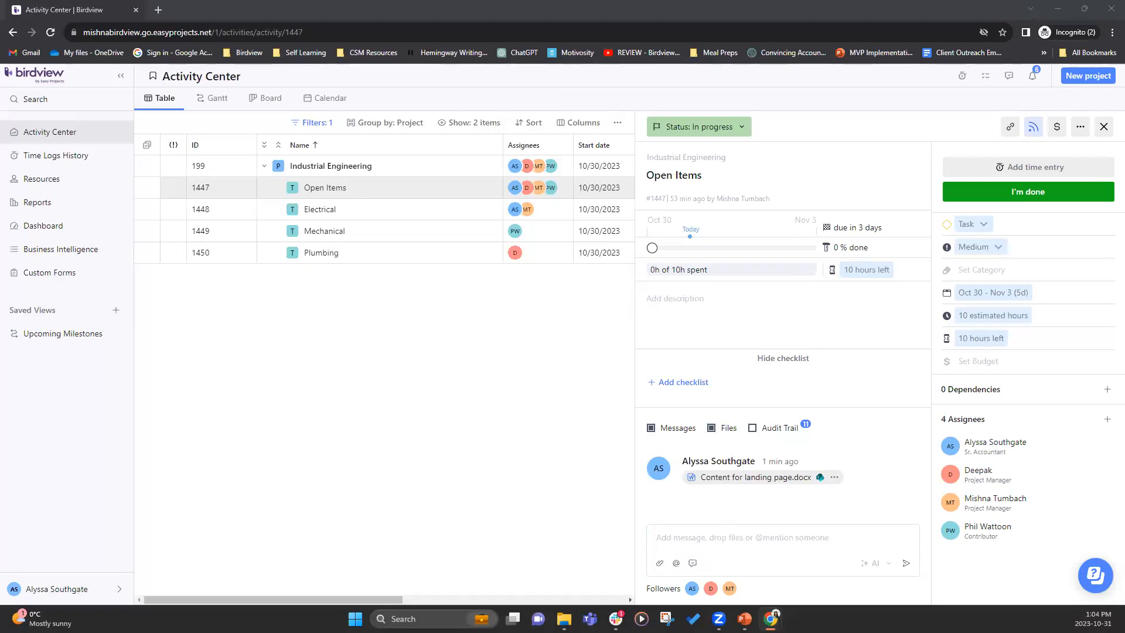
click(391, 428)
click(906, 564)
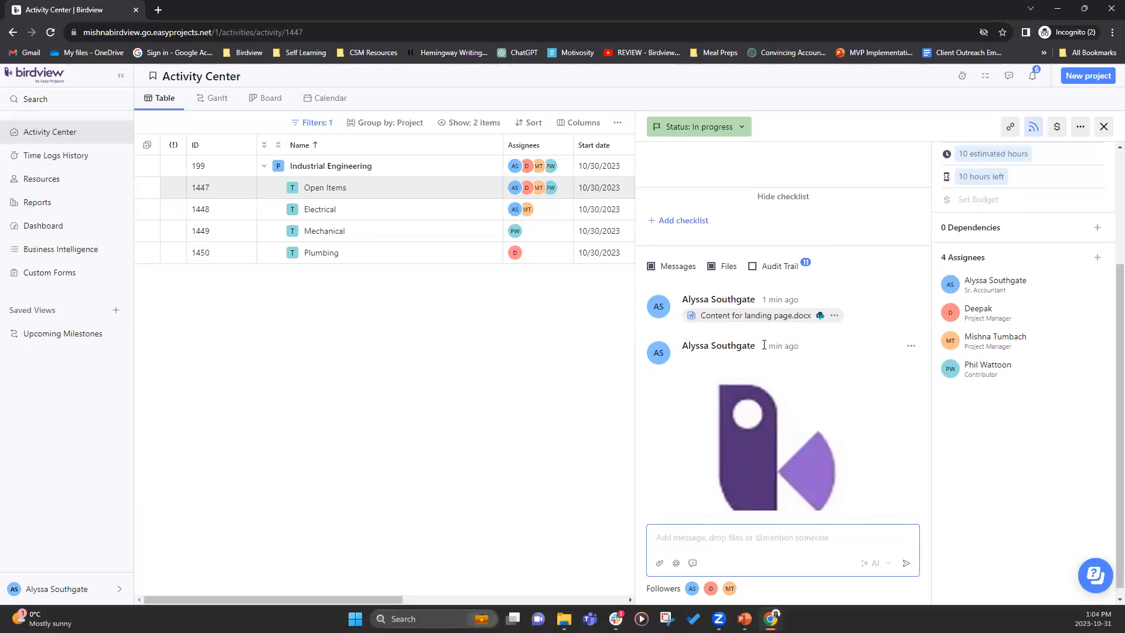
- Attach the Birdview Implementation RoadMap Current vs Future file from the computer to the Open Items task and post it
click(662, 567)
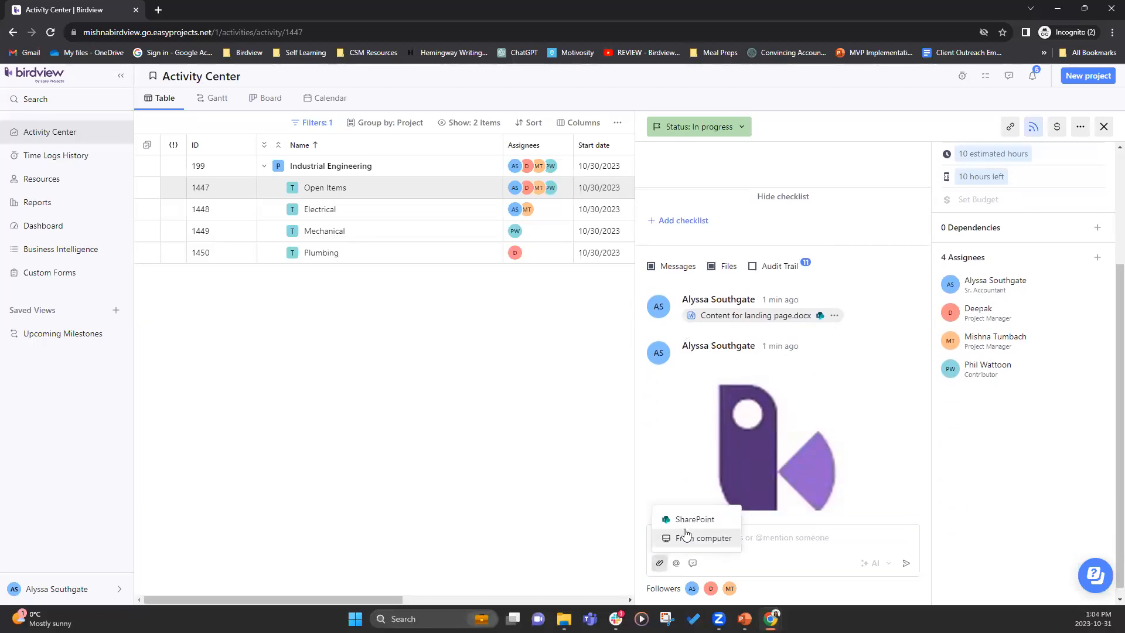
click(690, 535)
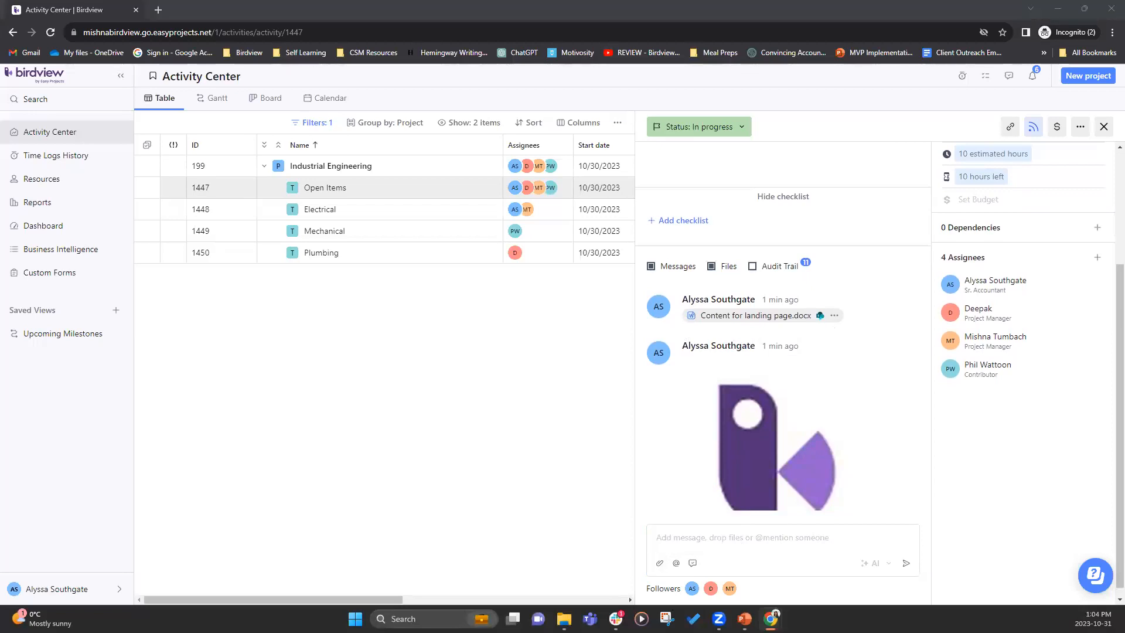
click(383, 470)
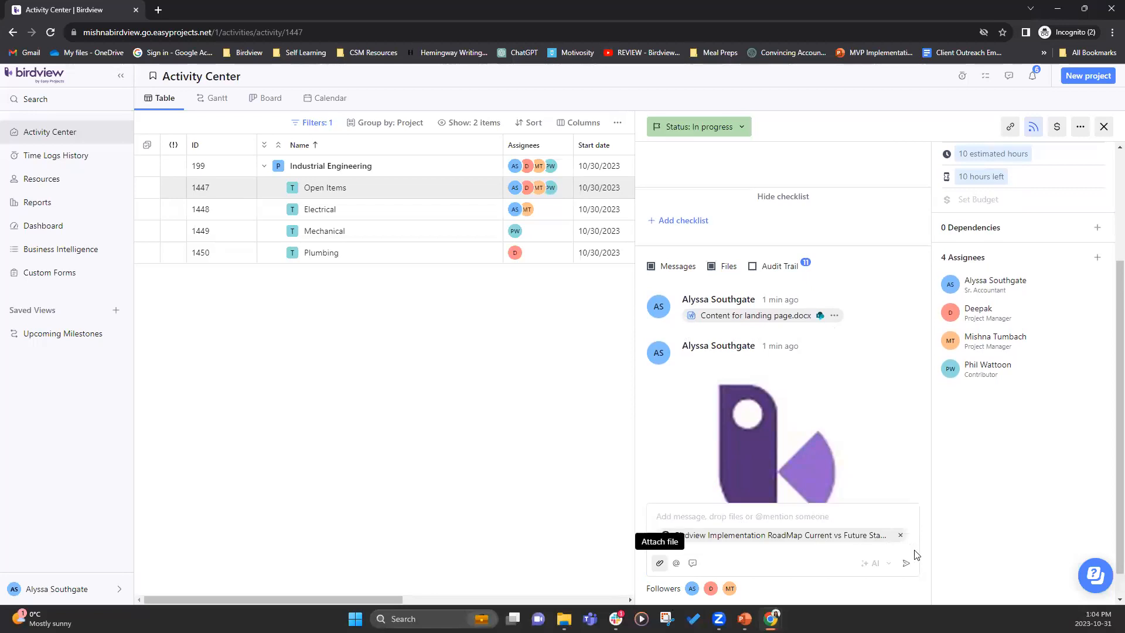
click(906, 563)
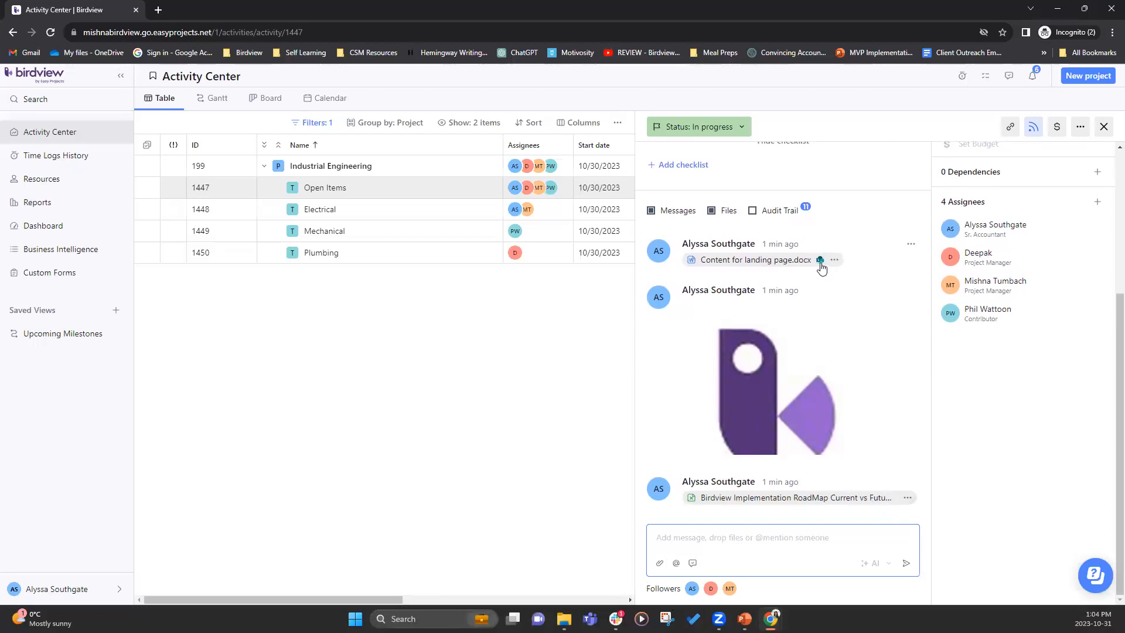
- View the posted Content for landing page.docx online, and return to the full Activity Center table with the task details closed
click(775, 263)
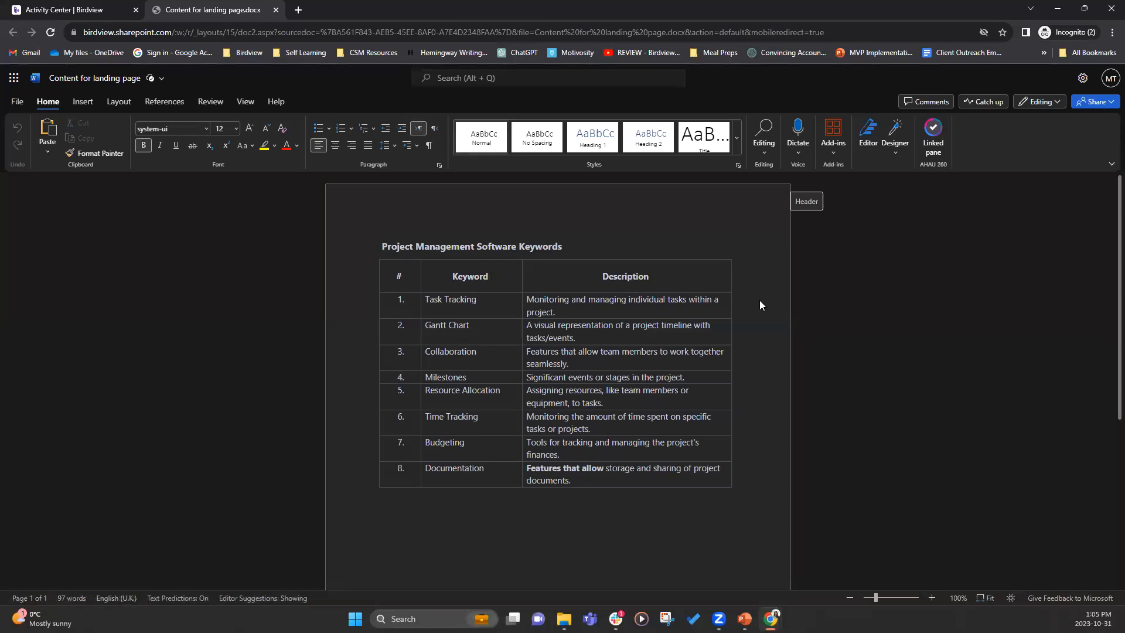
click(89, 12)
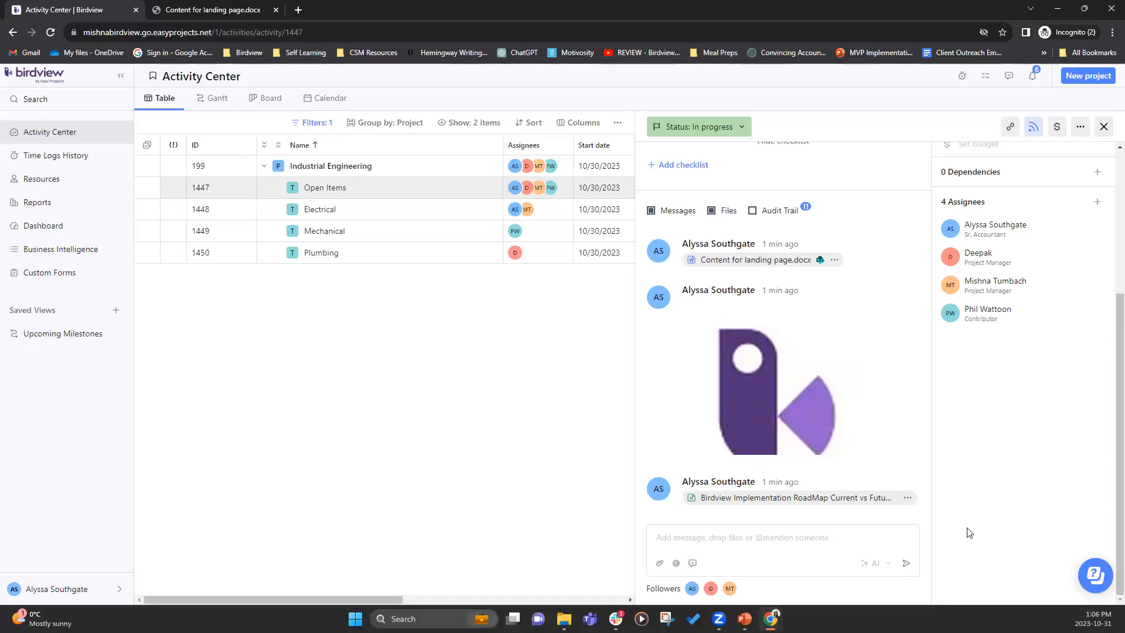
click(1104, 127)
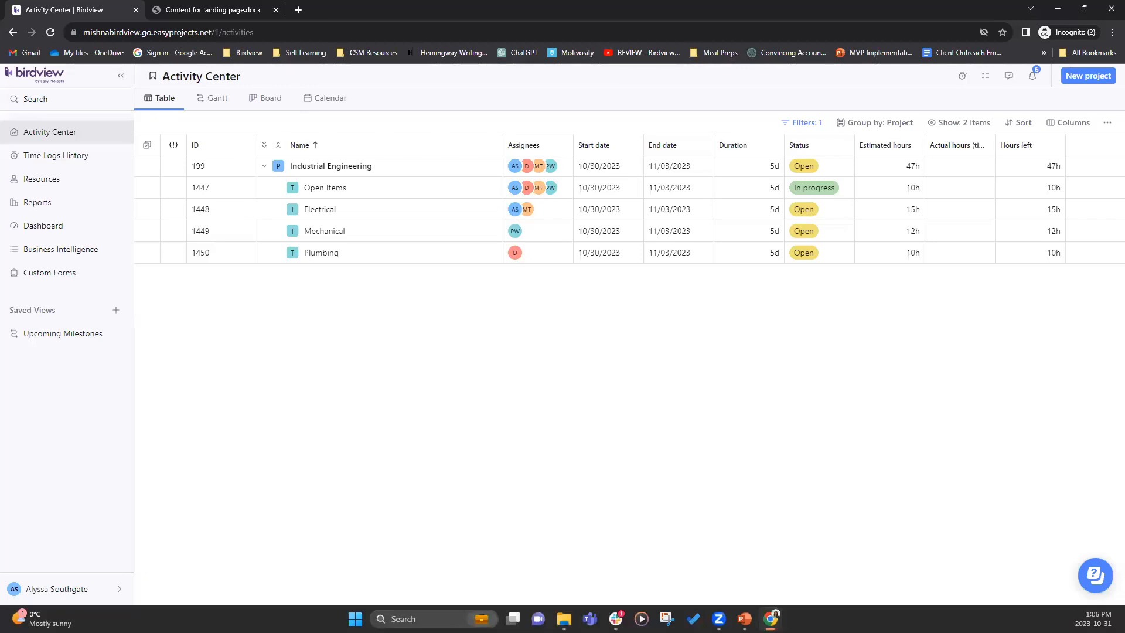
- Switch to the PowerPoint slideshow, advance from the agenda to the Product Updates slide, and return to Birdview in Chrome
mouse_move(470, 193)
key(alt+Tab)
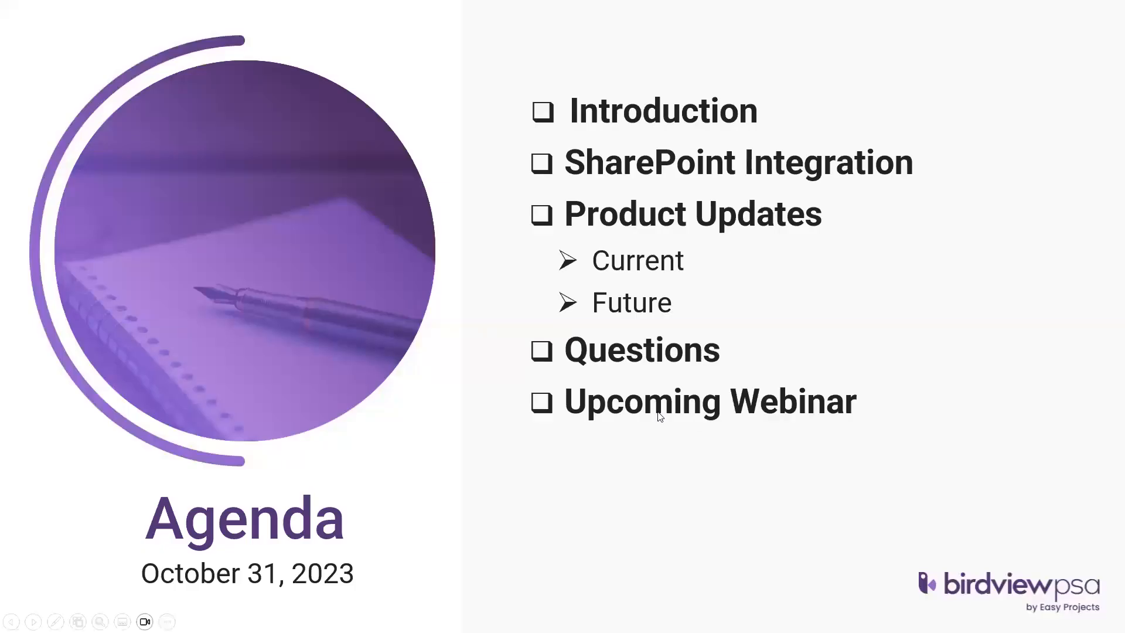
key(Right)
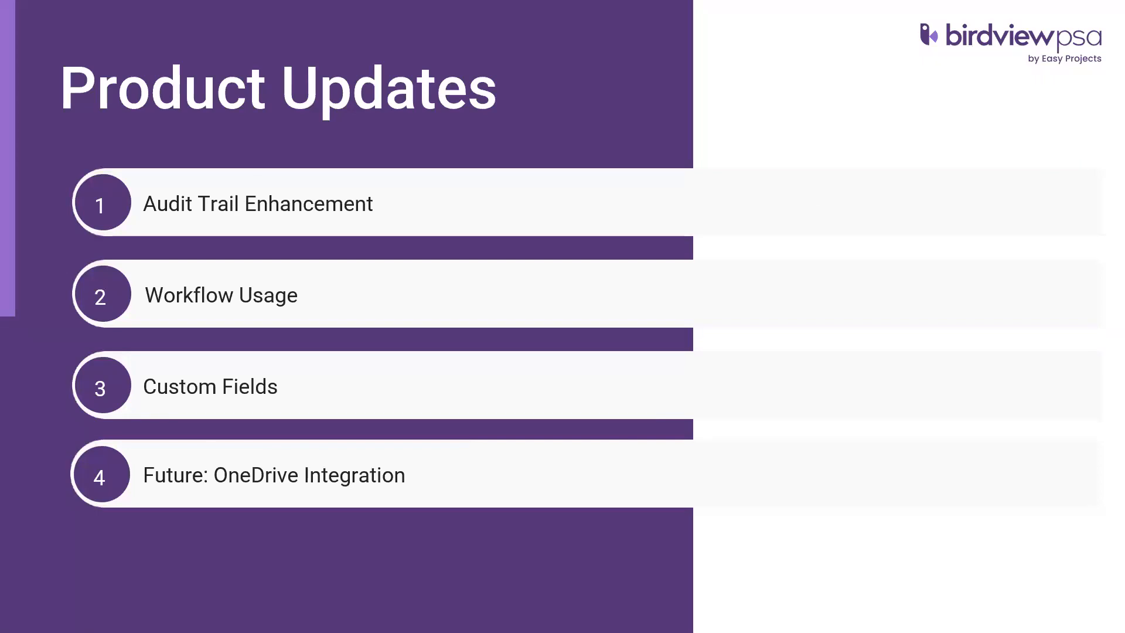
key(alt+Tab)
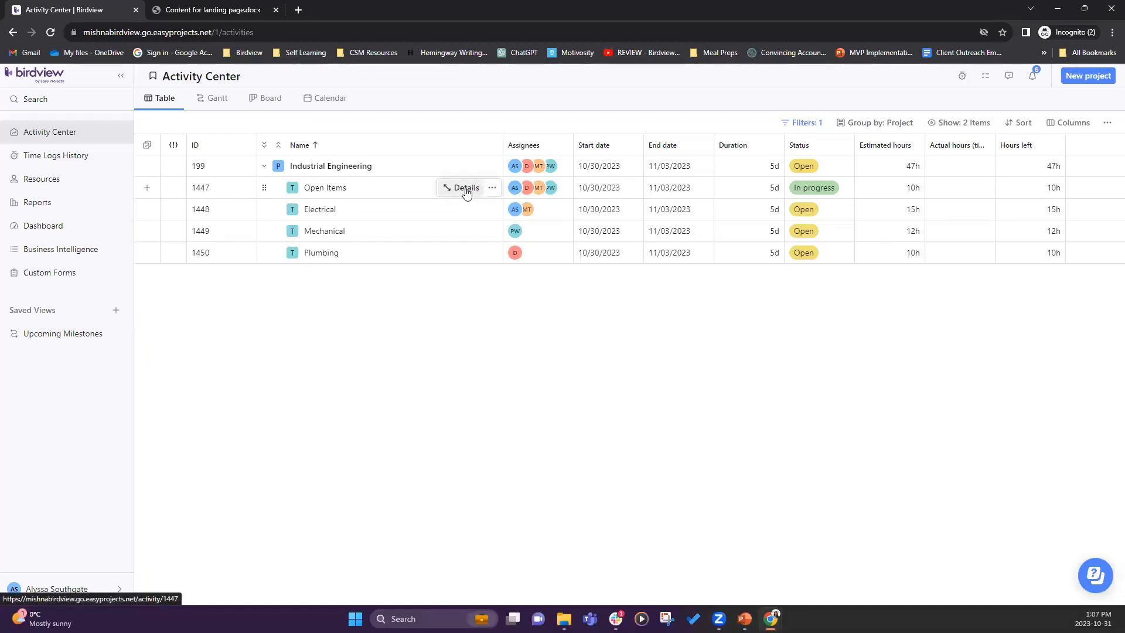
- Show the audit trail of the Open Items task, examine its hours-left change entry, and close the details
click(467, 188)
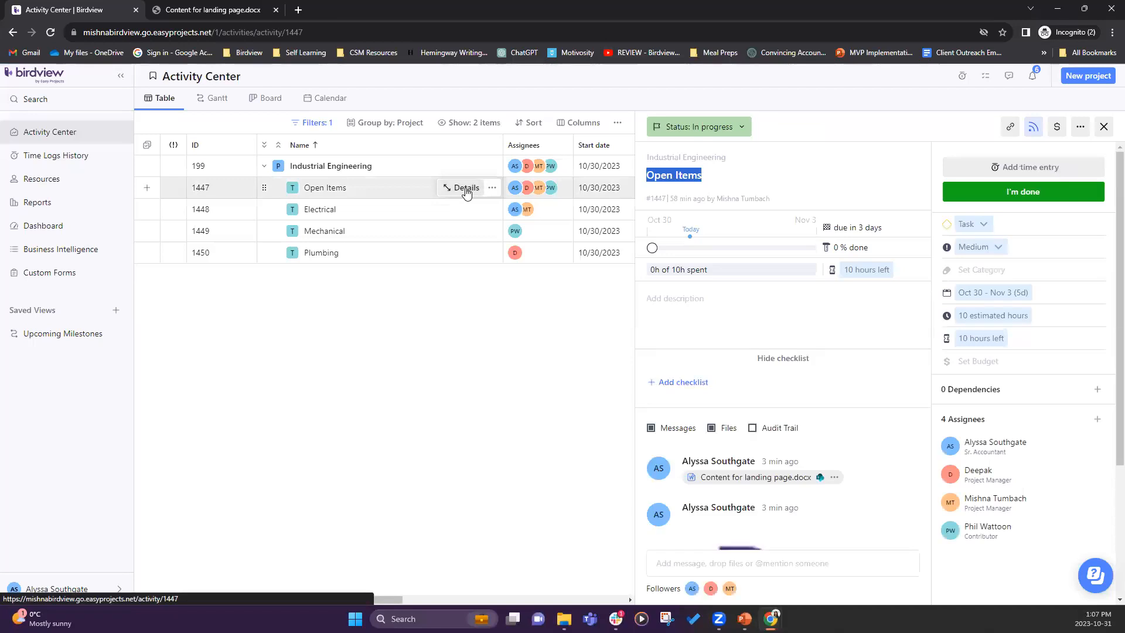
click(764, 369)
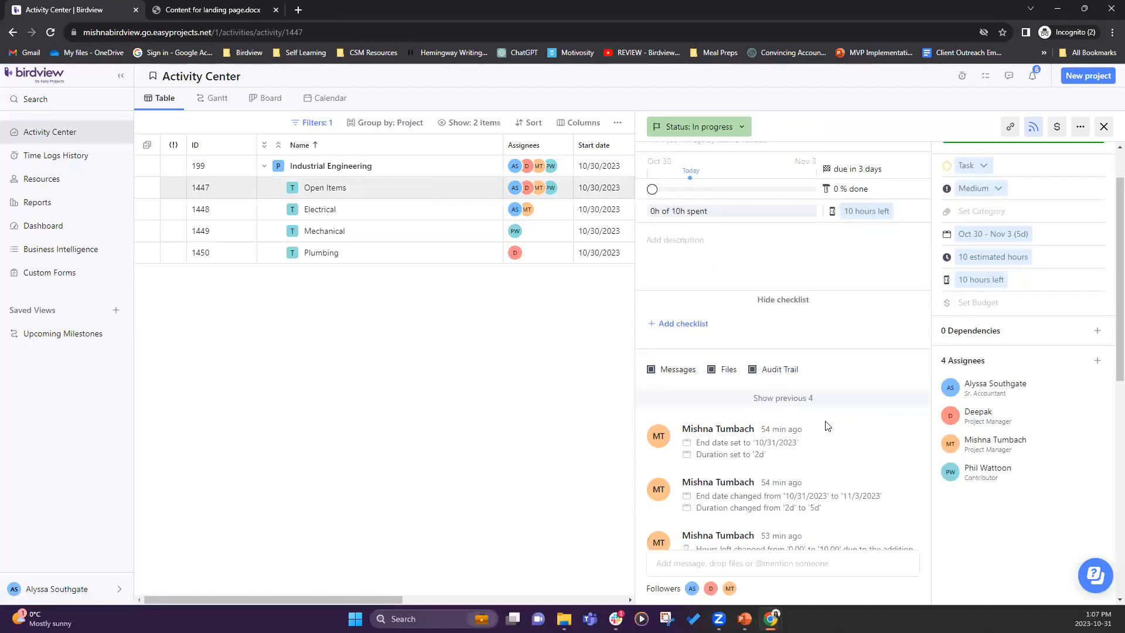
scroll(826, 419, down, 5)
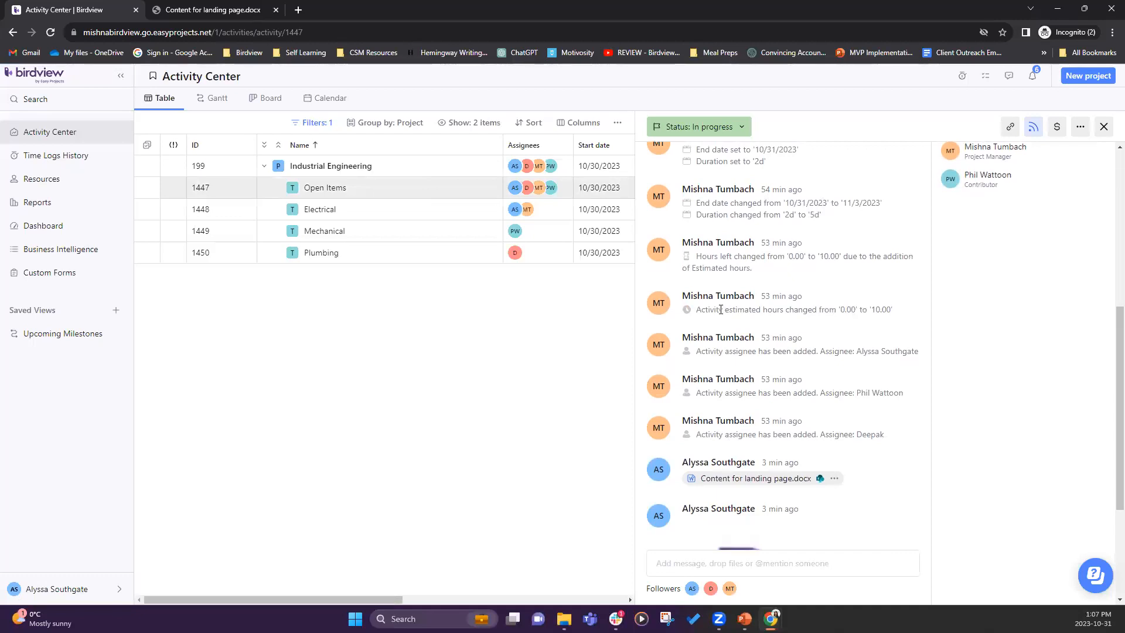
drag(696, 256, 760, 271)
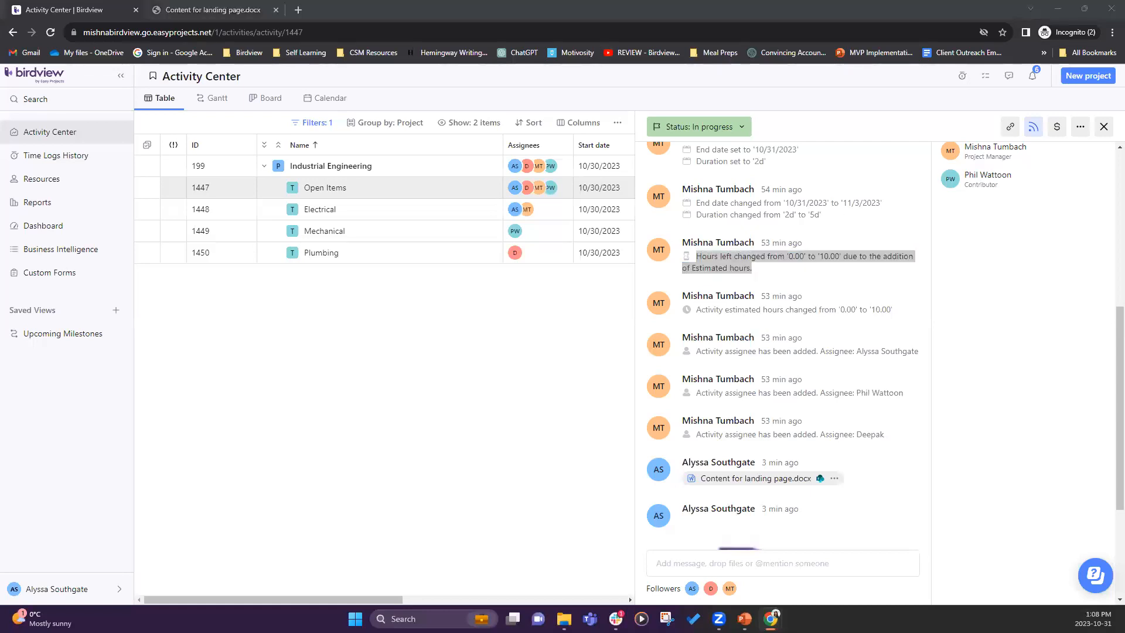
click(1103, 128)
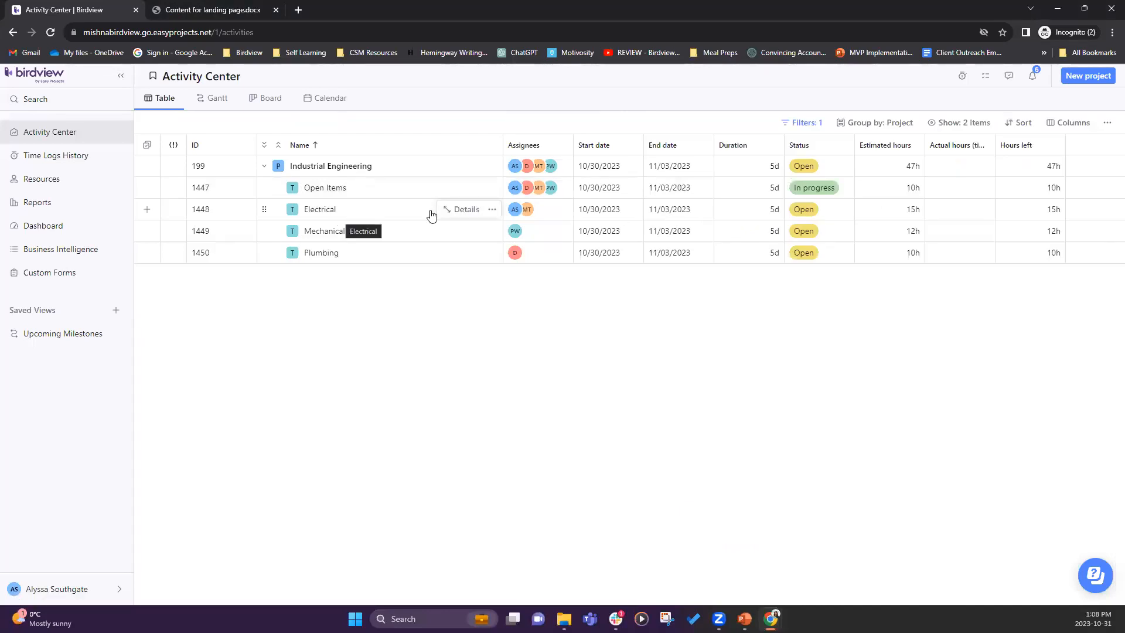
- Set the Electrical task's estimated hours to 12
click(898, 215)
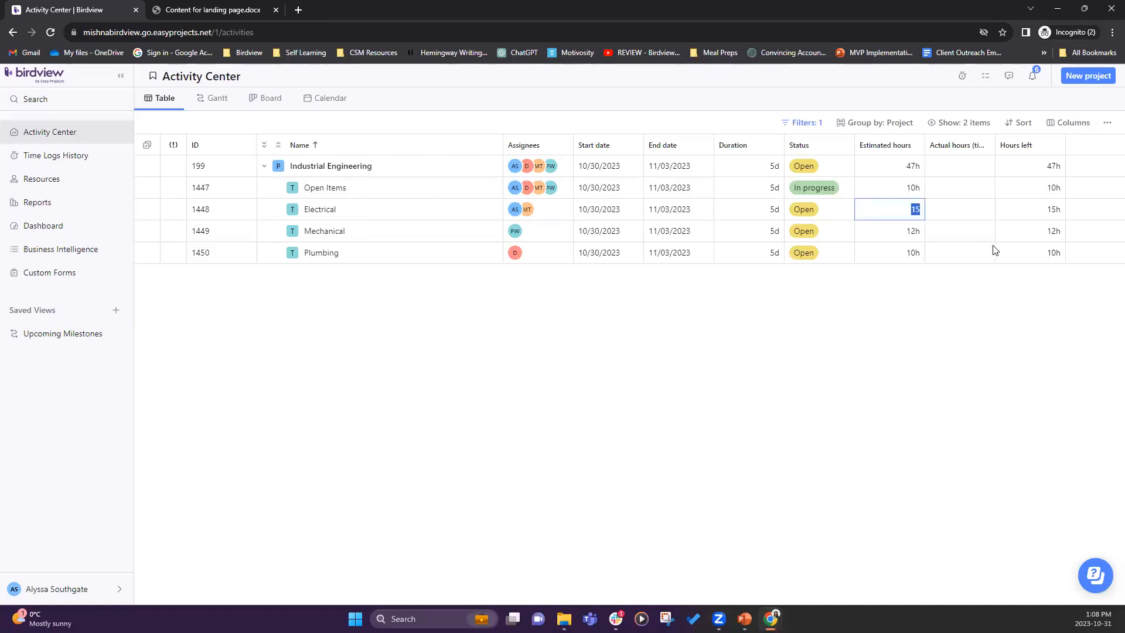
text(12)
key(Tab)
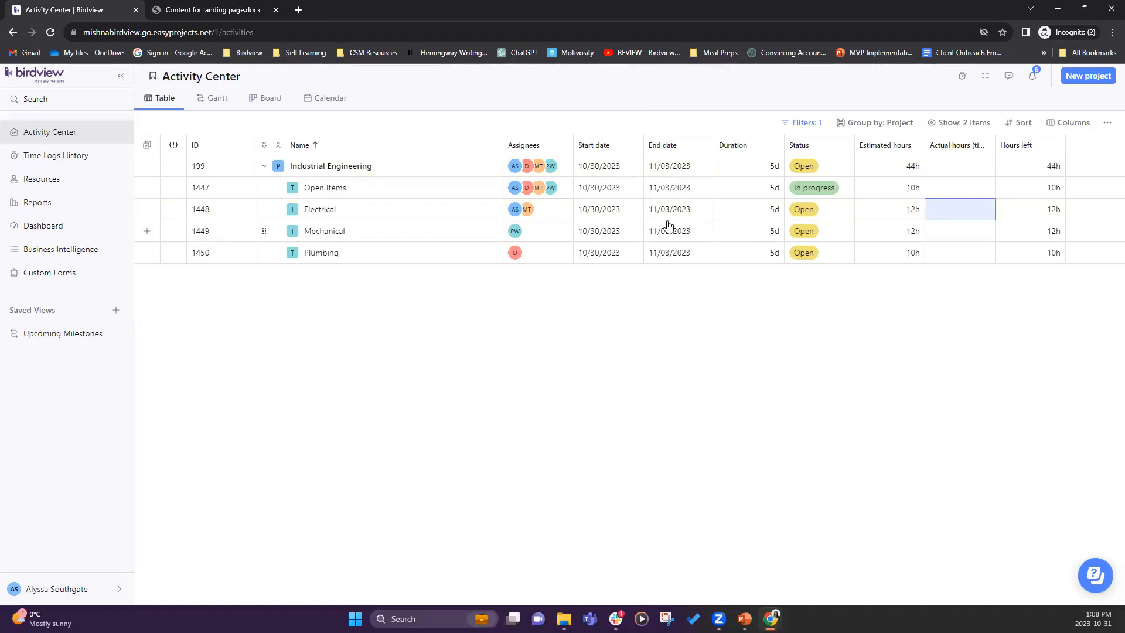
- Examine the Electrical task's audit trail for the latest hours-left and estimated-hours entries, and close the details
click(467, 209)
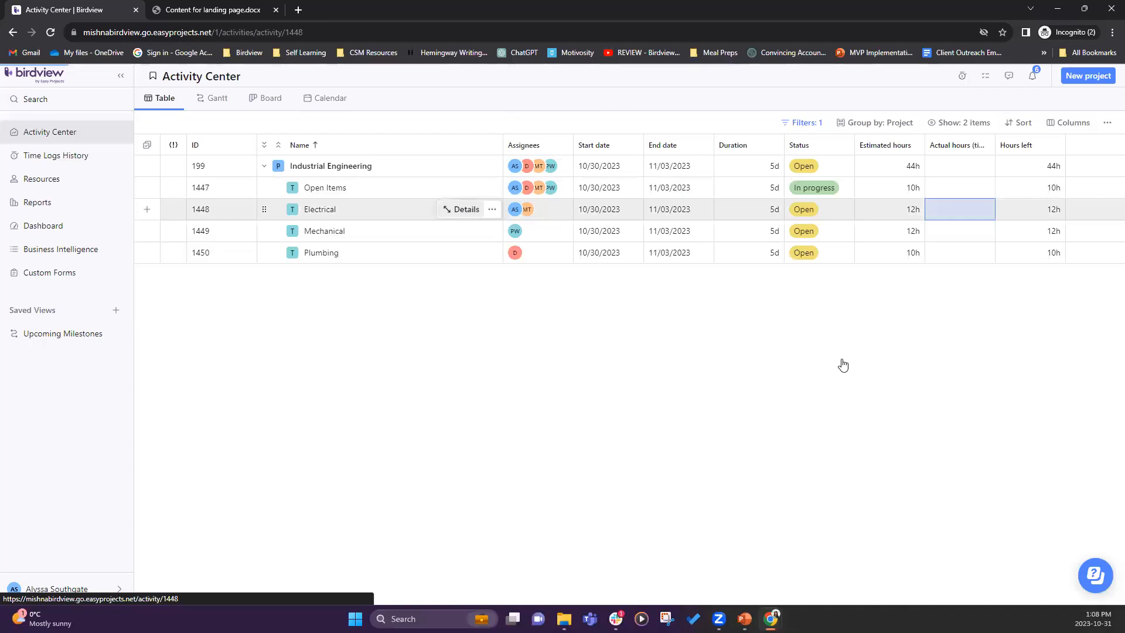
click(779, 427)
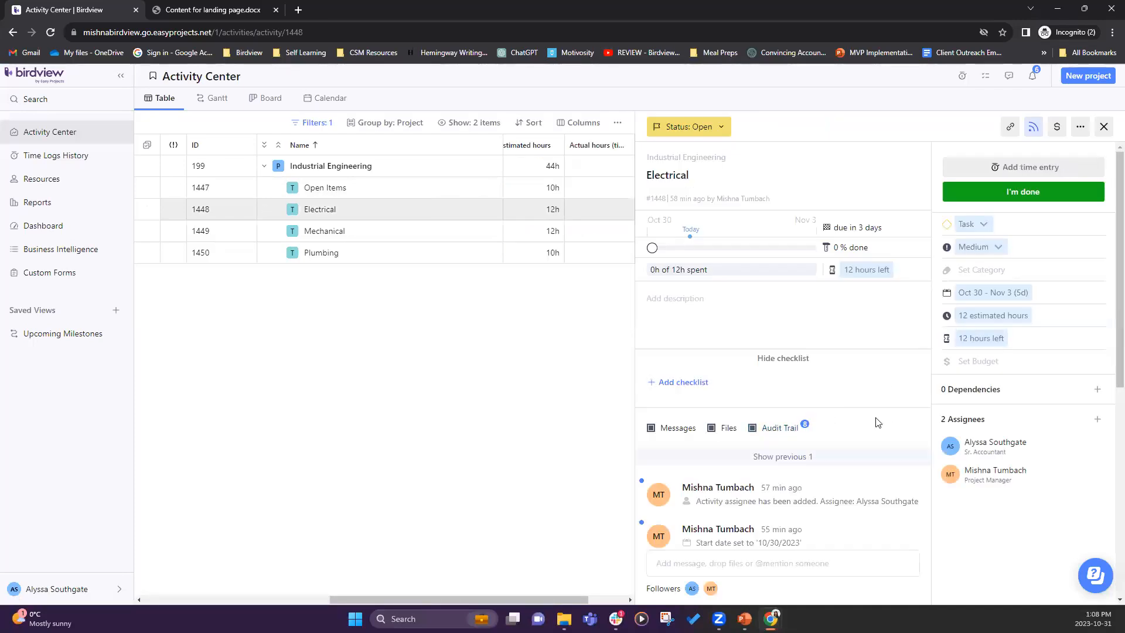
scroll(867, 413, down, 6)
scroll(867, 413, down, 1)
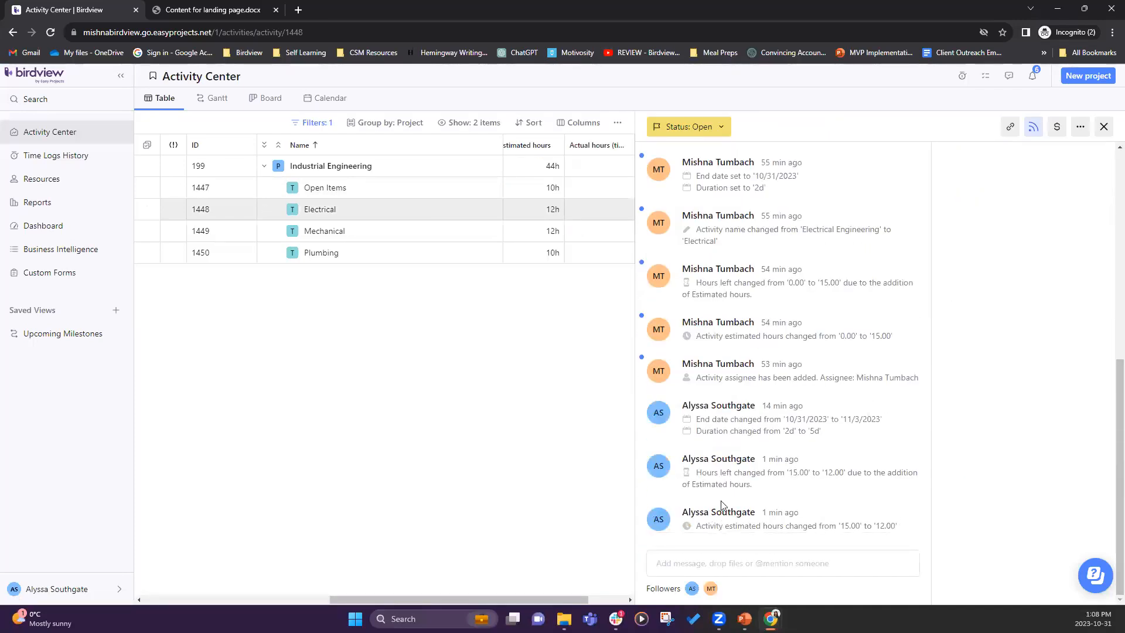
drag(701, 472, 755, 488)
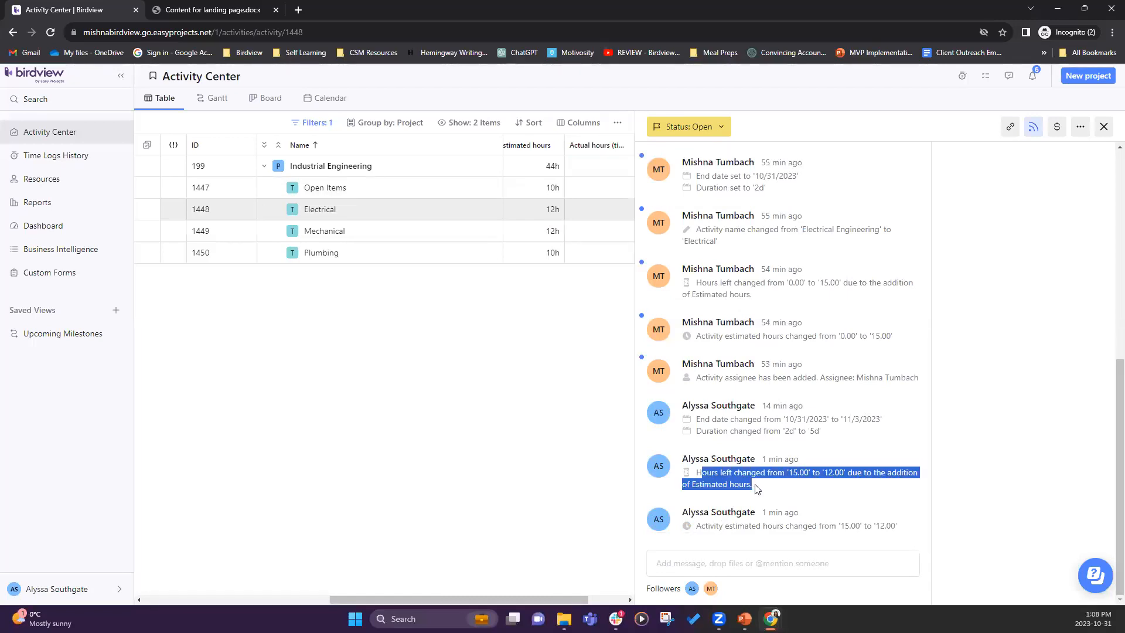
click(755, 488)
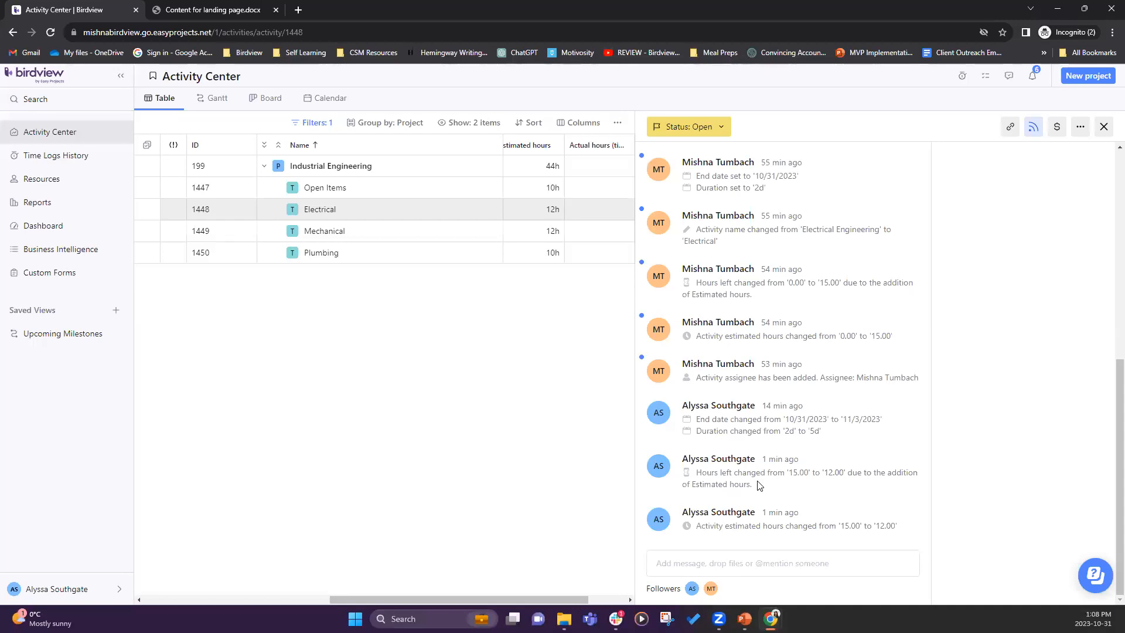
click(1104, 126)
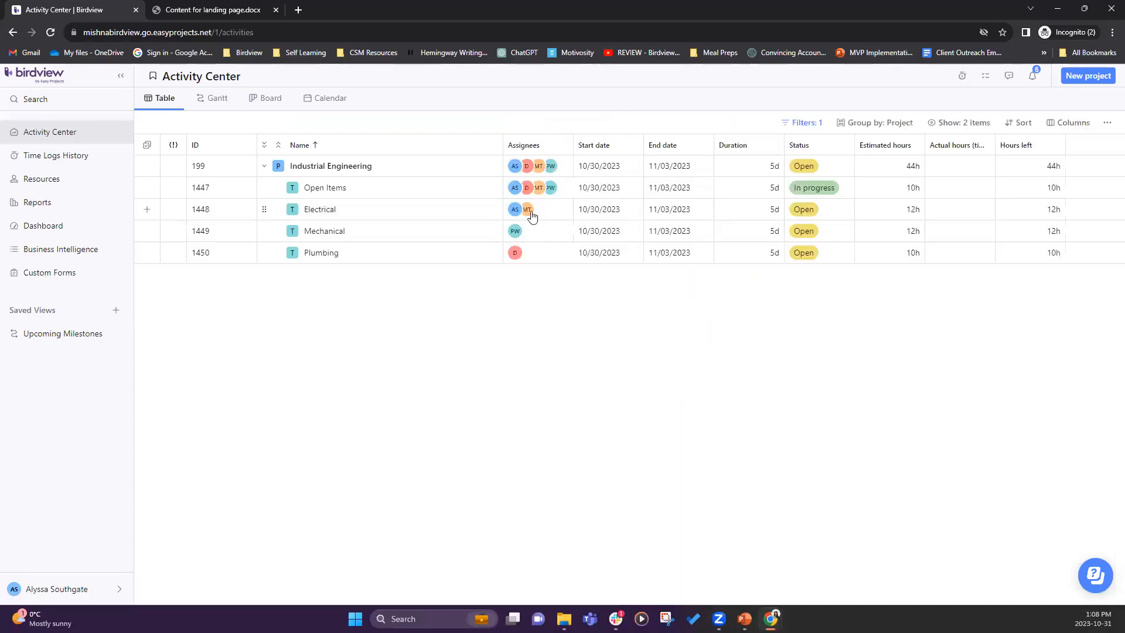
- Record a billable time entry on the Electrical task with 2 hours for Monday, October 30 and 1 hour for Tuesday, October 31
click(492, 210)
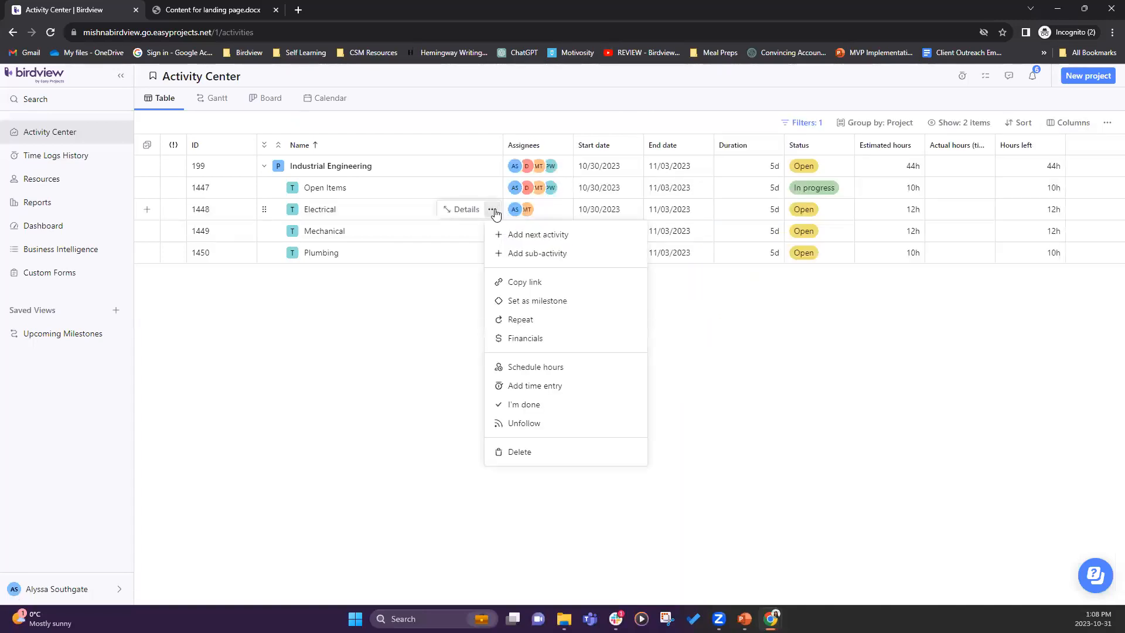
click(543, 384)
click(492, 293)
text(2)
click(526, 295)
text(1)
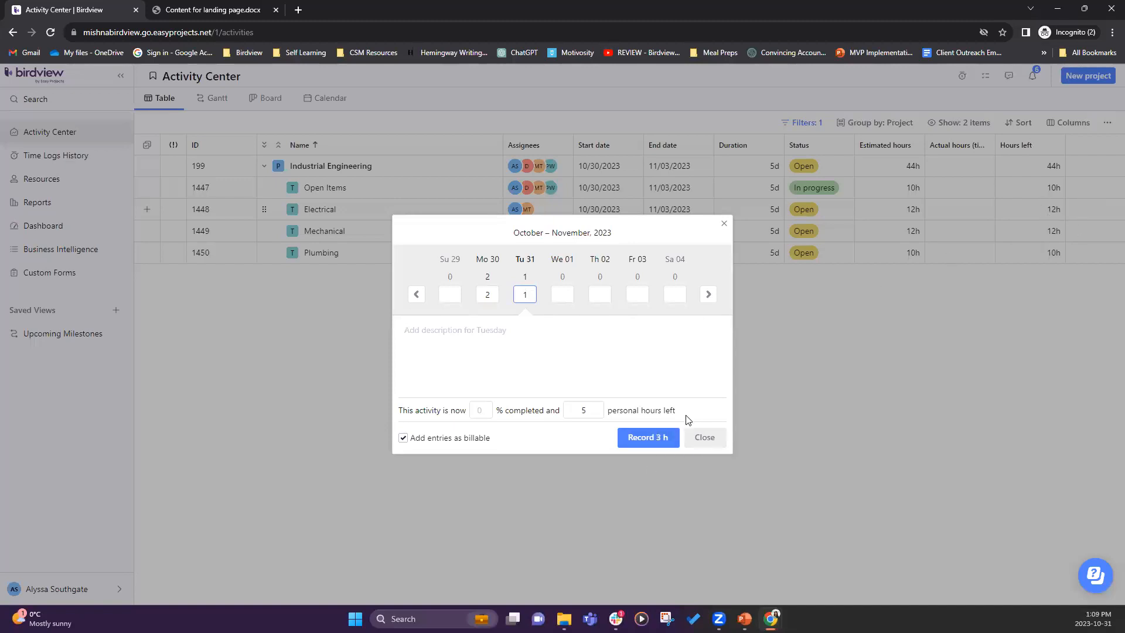
click(652, 437)
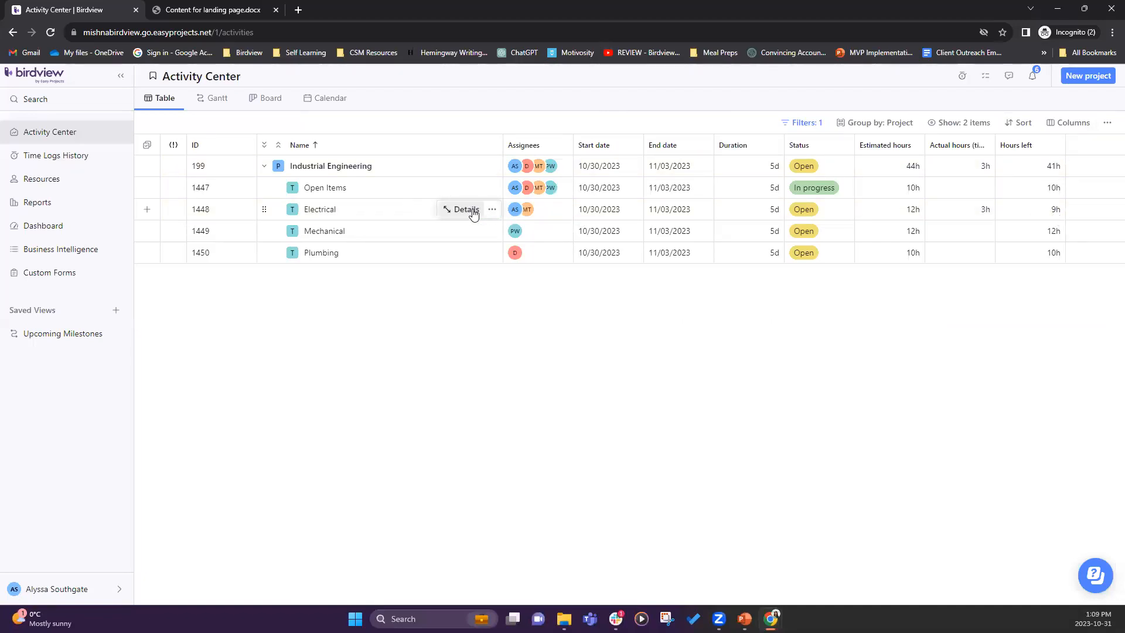
- Examine the Electrical task's audit trail for the hours-left change caused by the time log, and close the details
click(466, 209)
scroll(906, 463, down, 8)
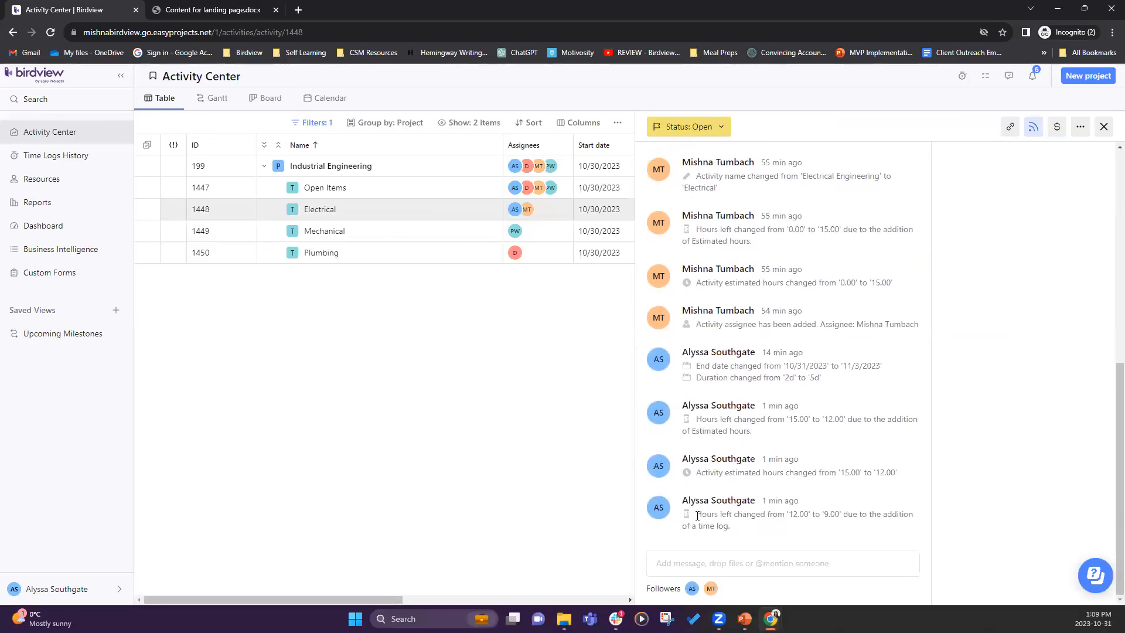
drag(696, 515, 845, 518)
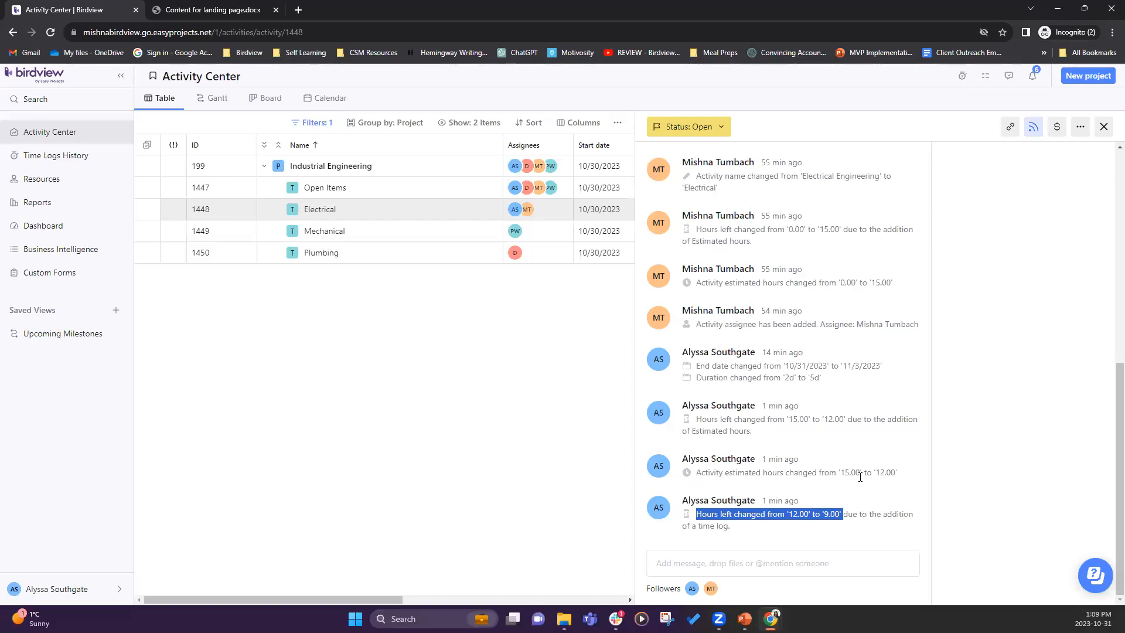
click(1103, 129)
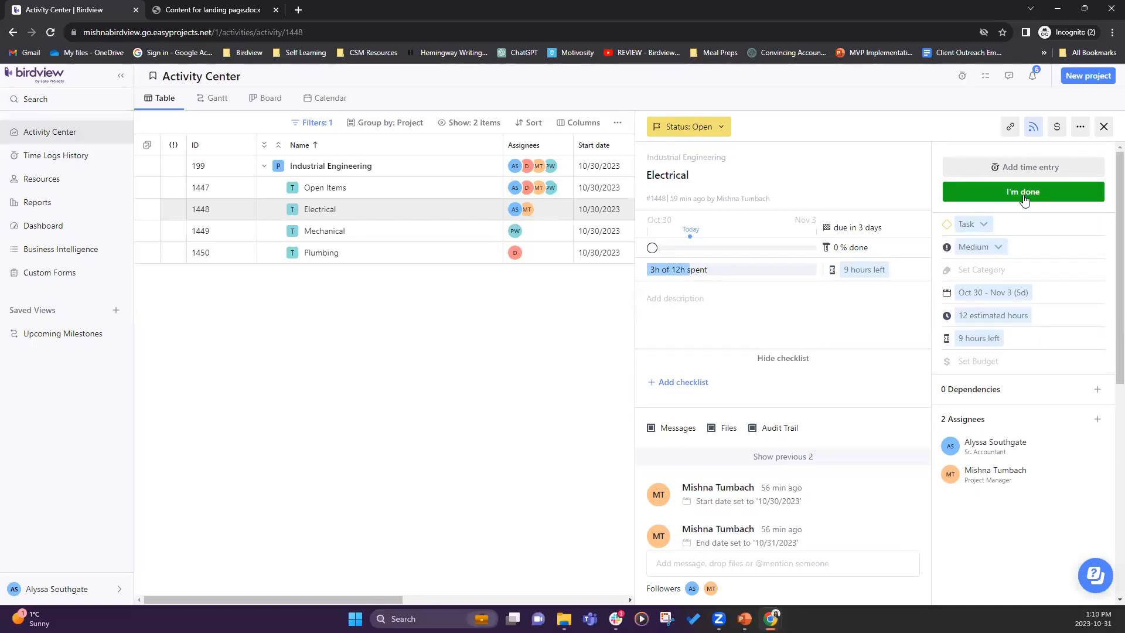
- Mark the signed-in assignee's own work on the Electrical task as done, and close the details
click(1025, 198)
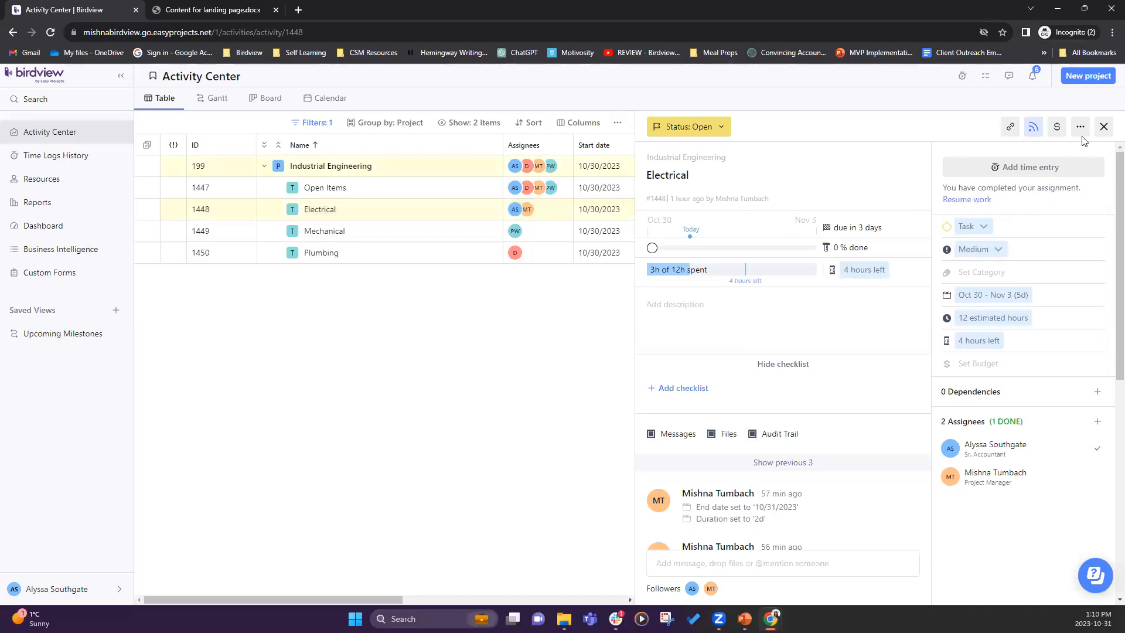
click(1104, 127)
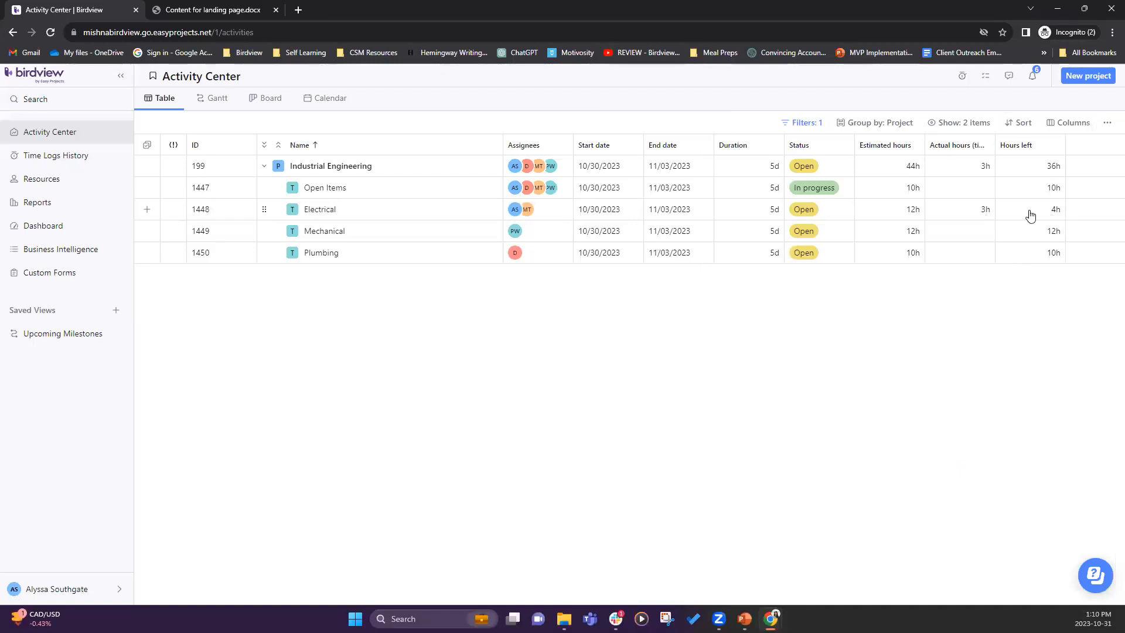
- Examine the Electrical task's audit trail for the reasons given for each hours-left change, including the "I'm done" entry
click(463, 211)
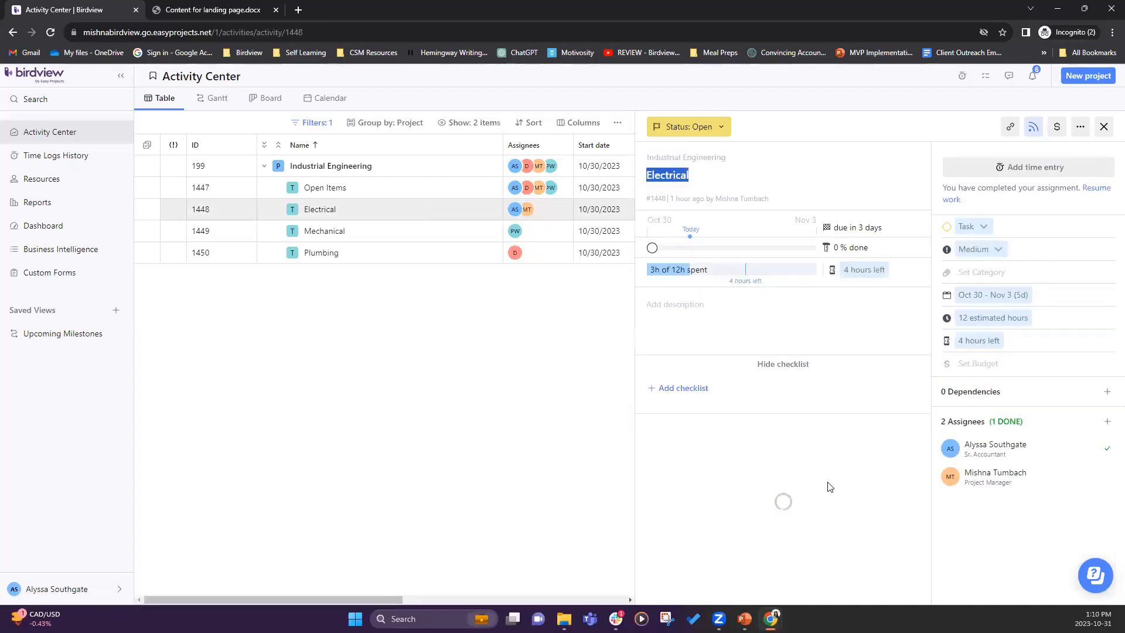
scroll(828, 477, down, 10)
drag(702, 514, 801, 532)
click(816, 531)
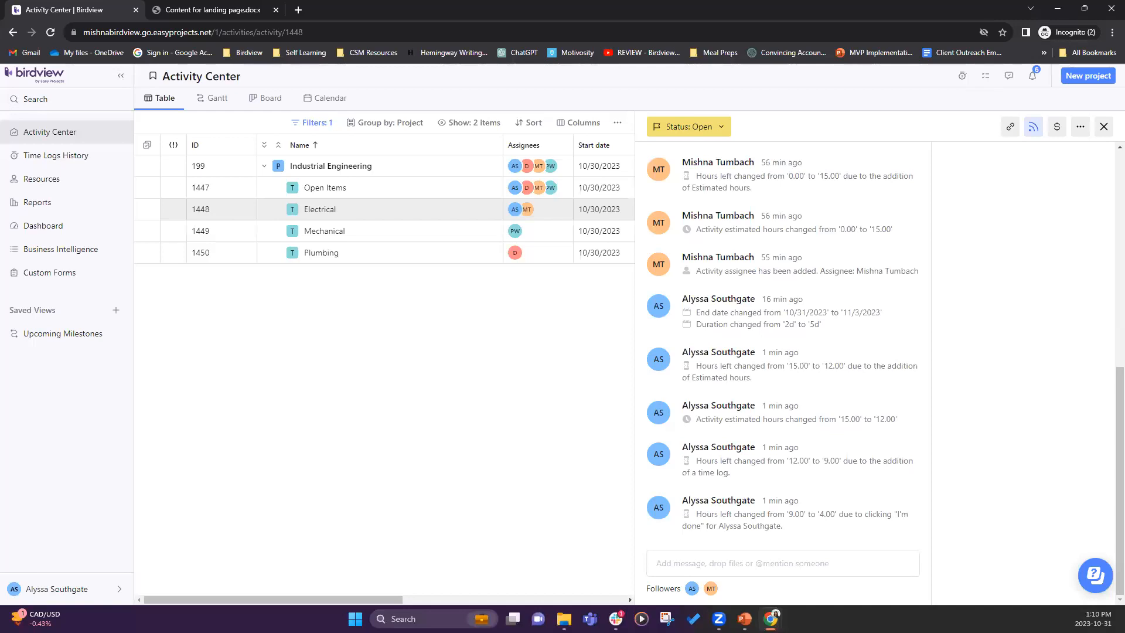
drag(887, 366, 767, 384)
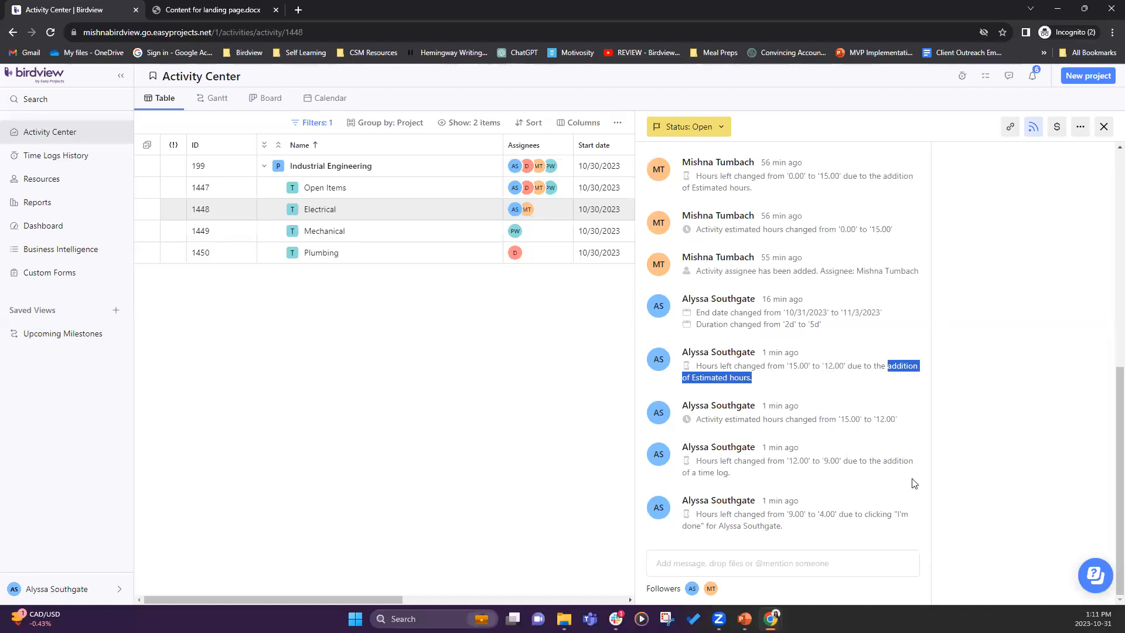
drag(886, 461, 736, 475)
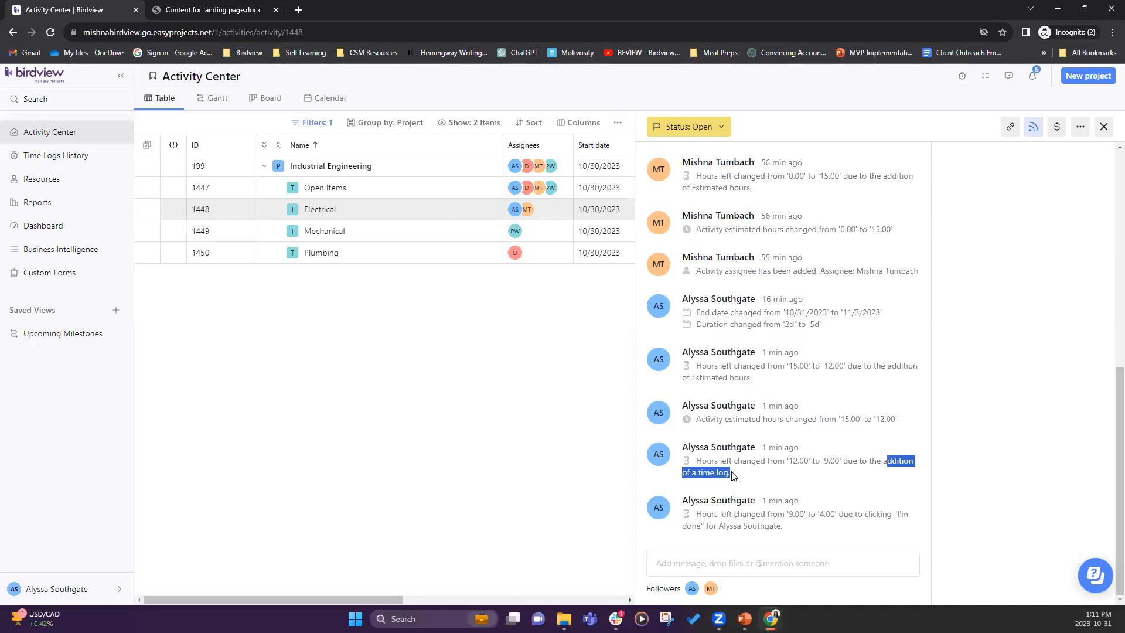
click(354, 328)
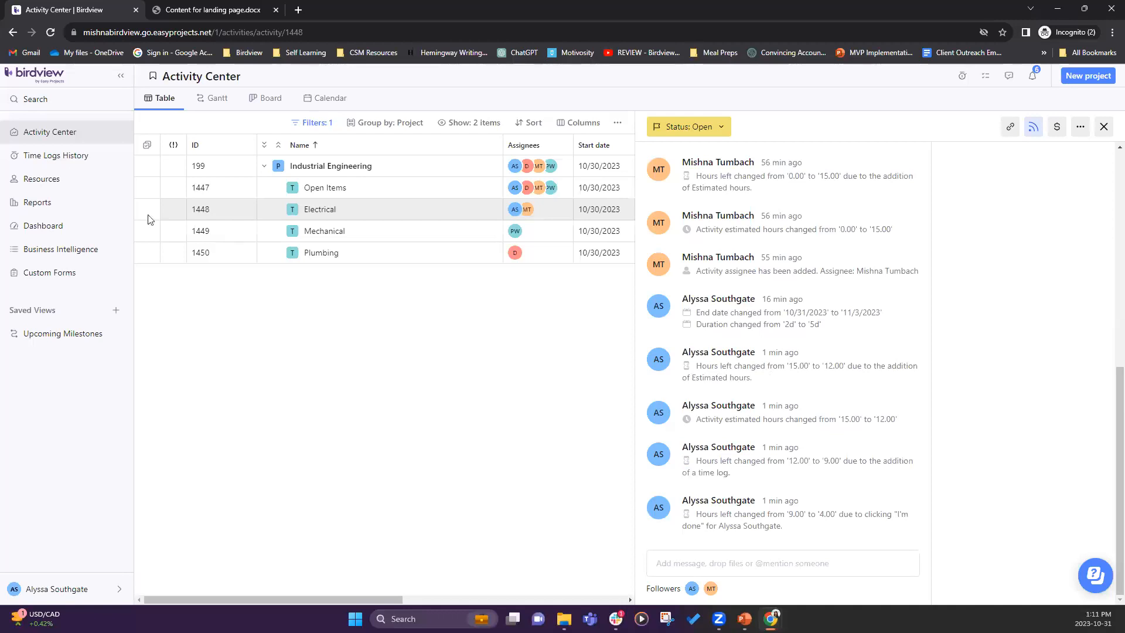
- Permanently delete the Electrical task's 10/31/2023 time log, and return to the time log history after checking the Activity Center
click(62, 157)
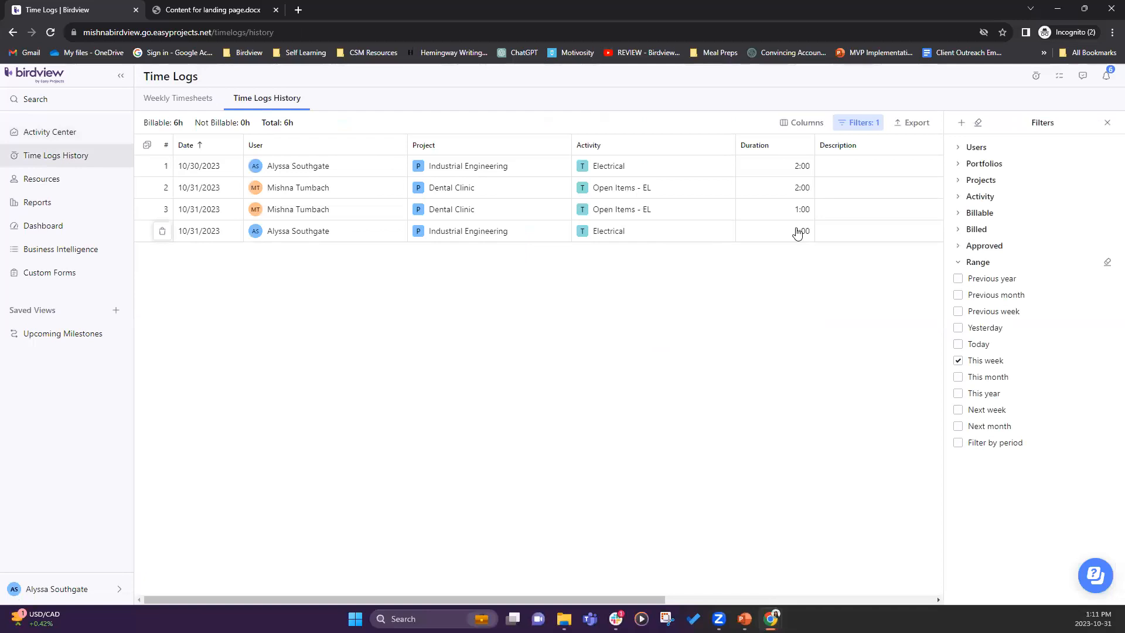
click(163, 231)
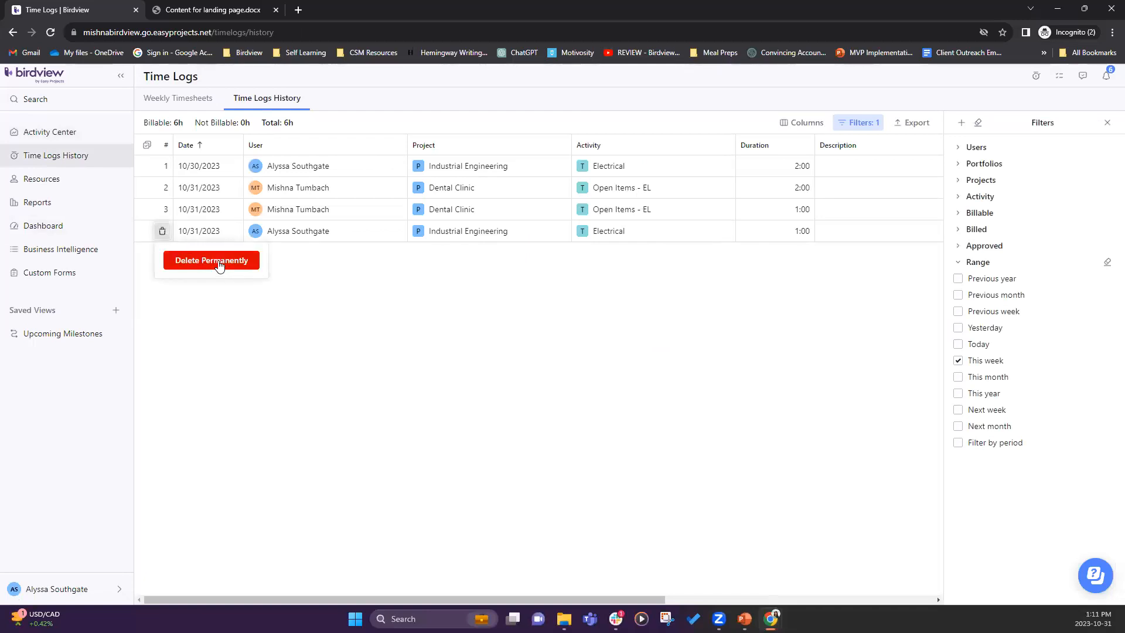
click(212, 260)
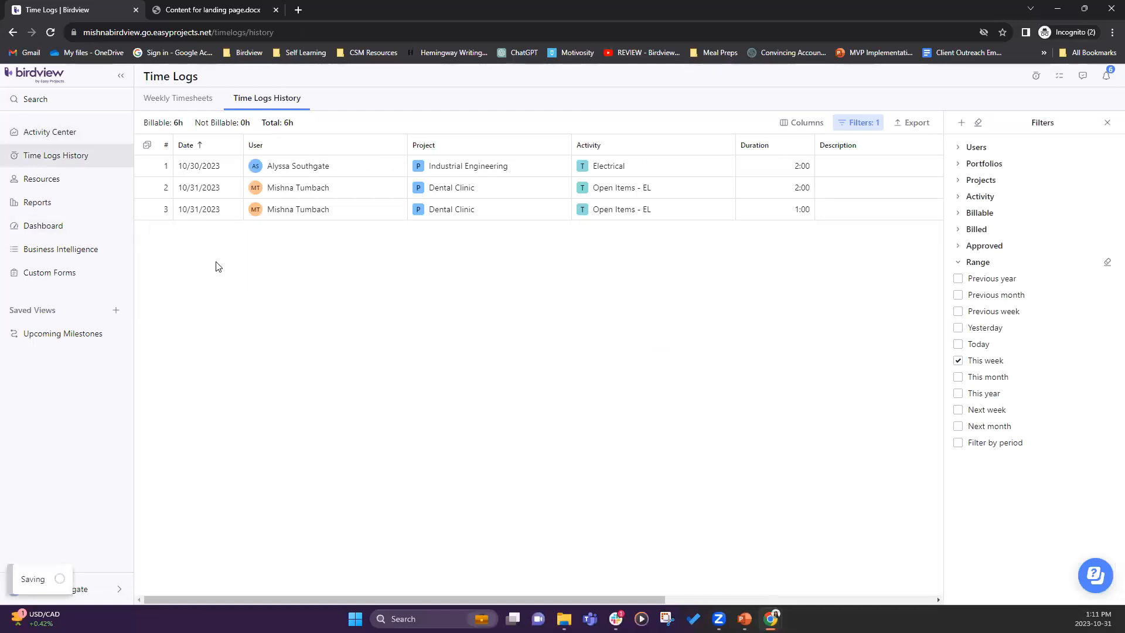
click(85, 140)
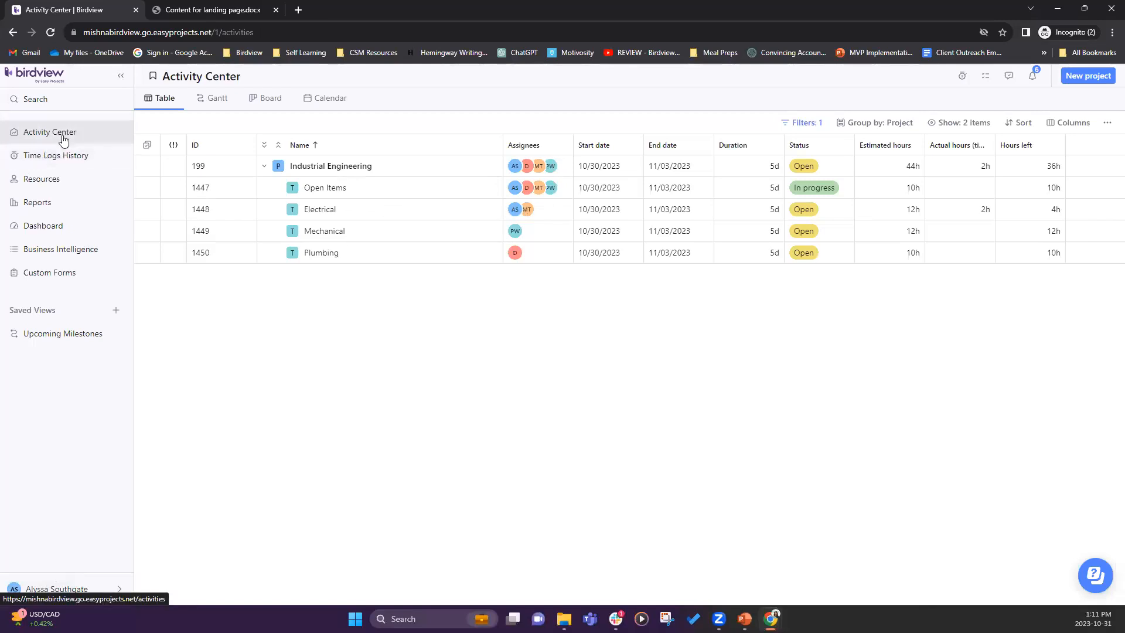
click(64, 155)
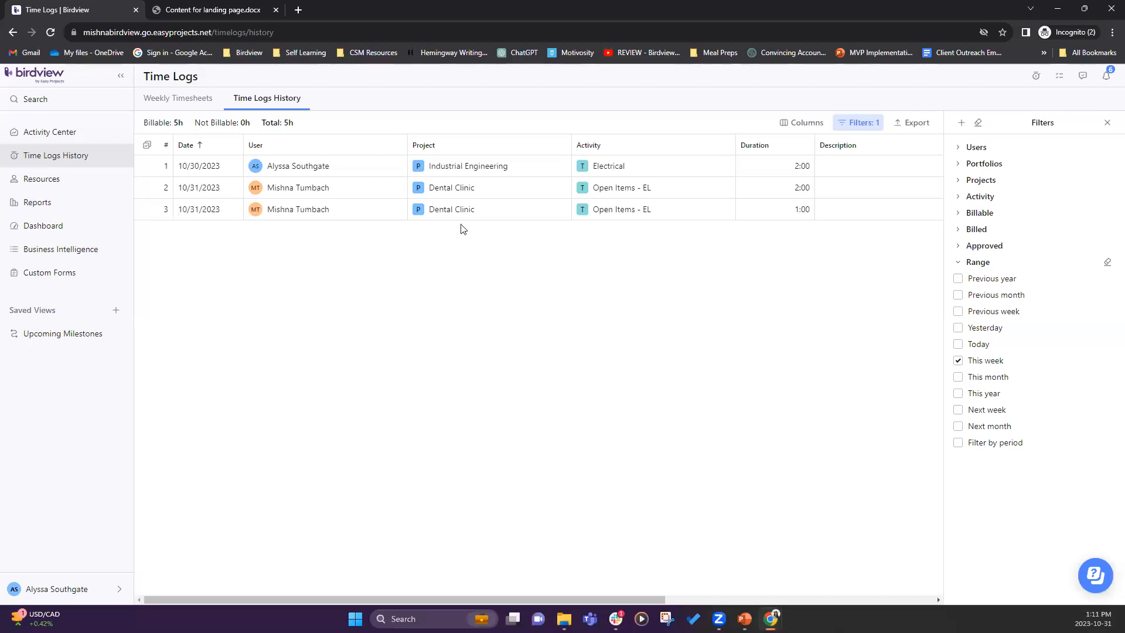
click(477, 210)
click(780, 208)
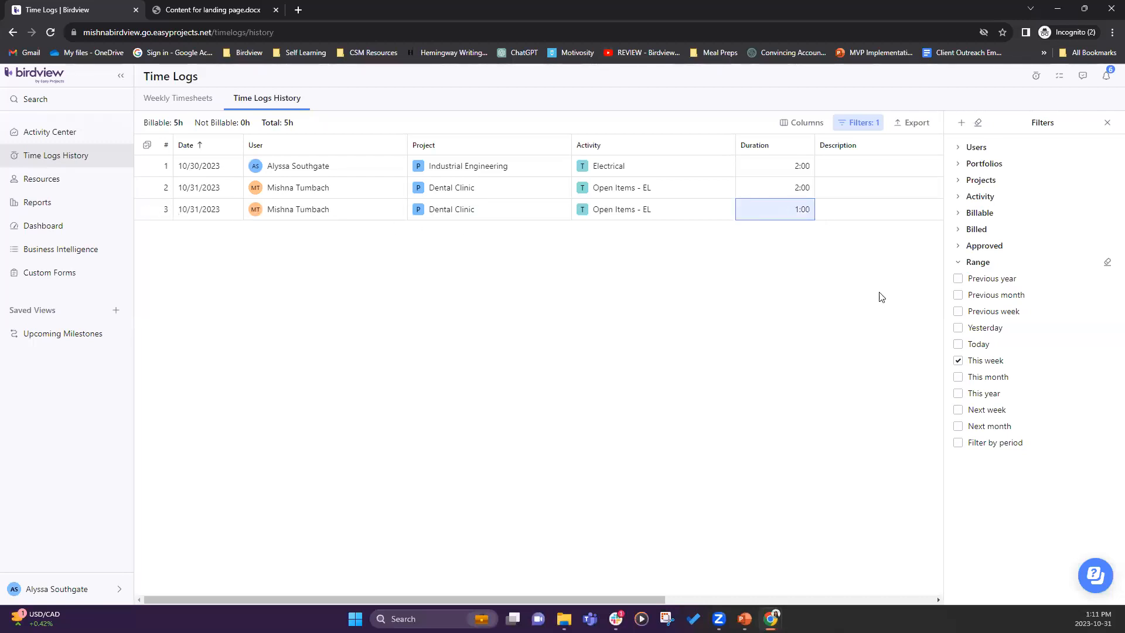
click(147, 145)
click(144, 209)
click(144, 211)
click(143, 167)
click(143, 169)
click(151, 122)
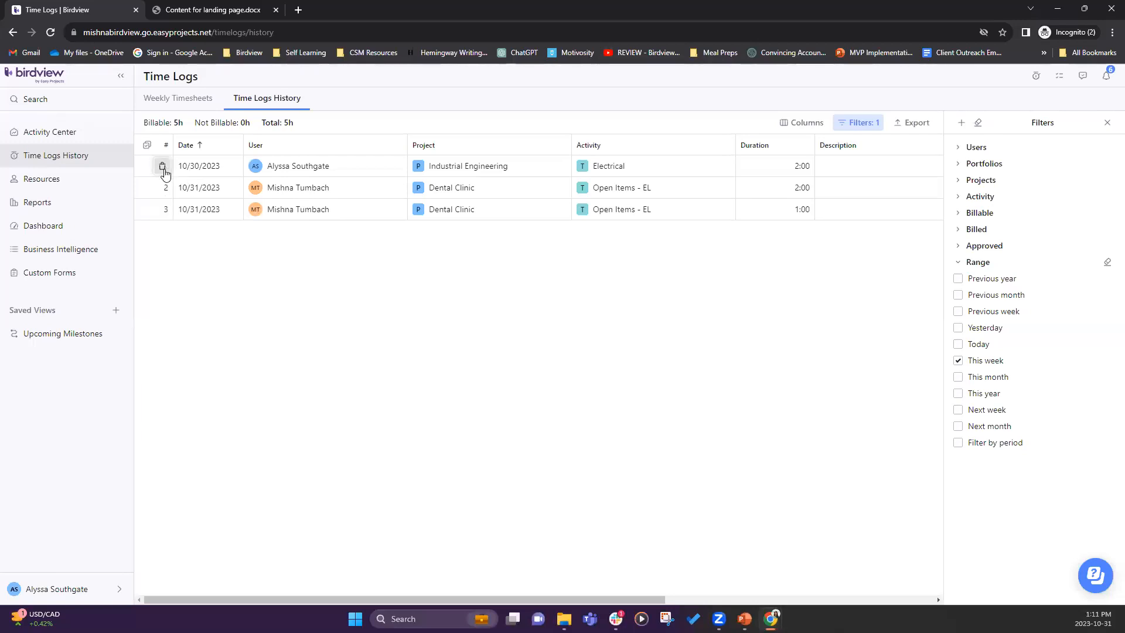
- Permanently delete the Electrical task's 10/30/2023 time log
click(162, 168)
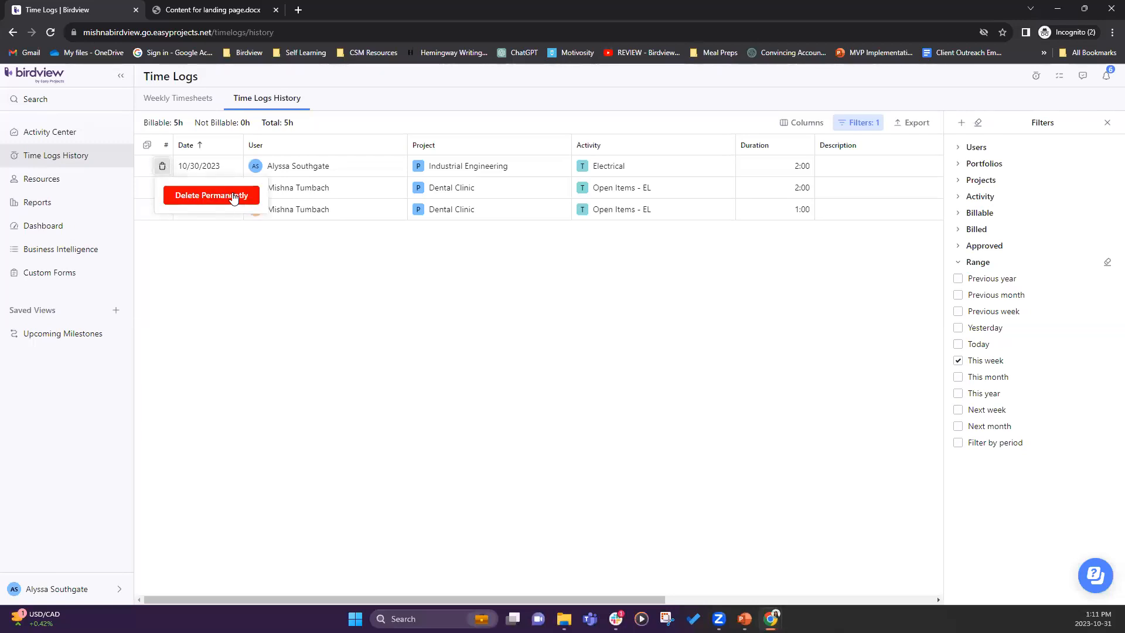
click(233, 197)
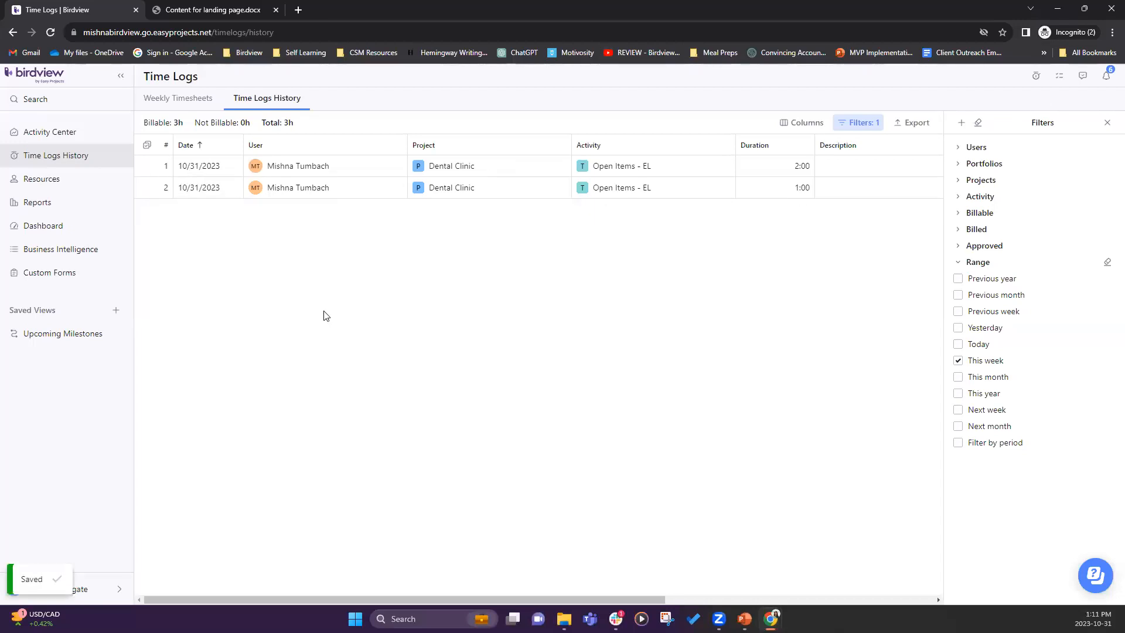
- Examine the Electrical task's audit trail and assignees from the Activity Center, and close the details
click(32, 136)
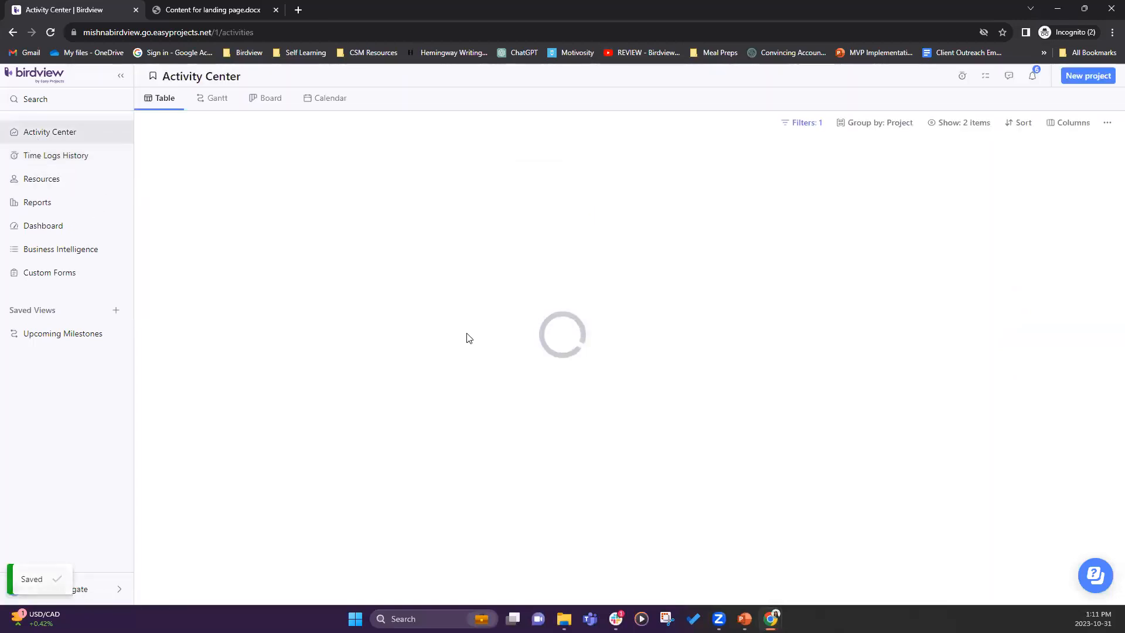
mouse_move(357, 211)
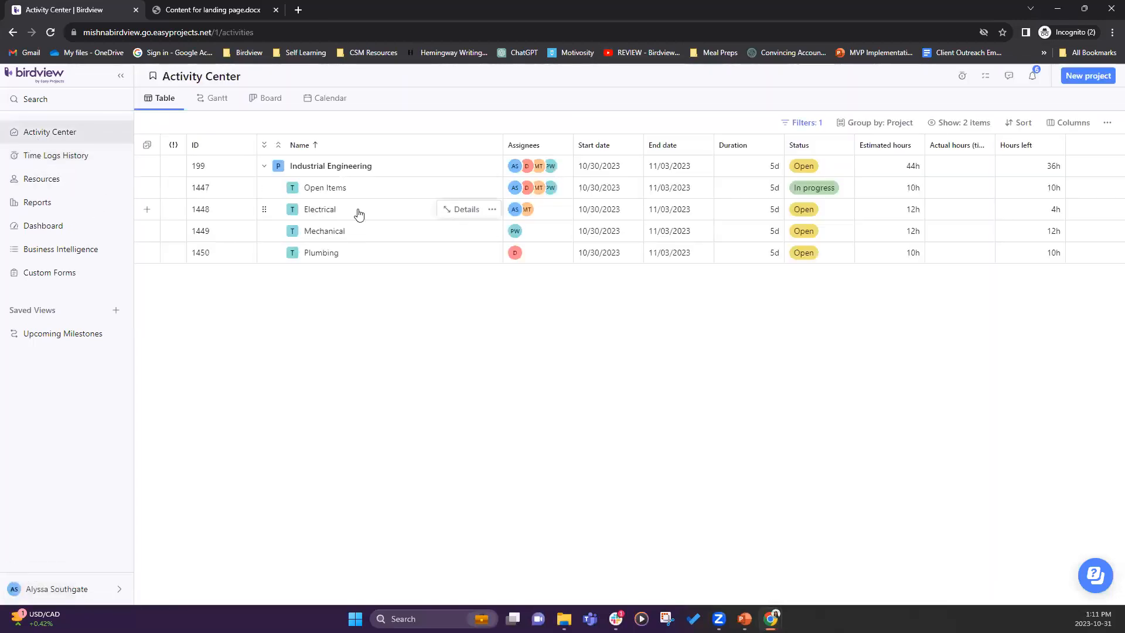
click(467, 211)
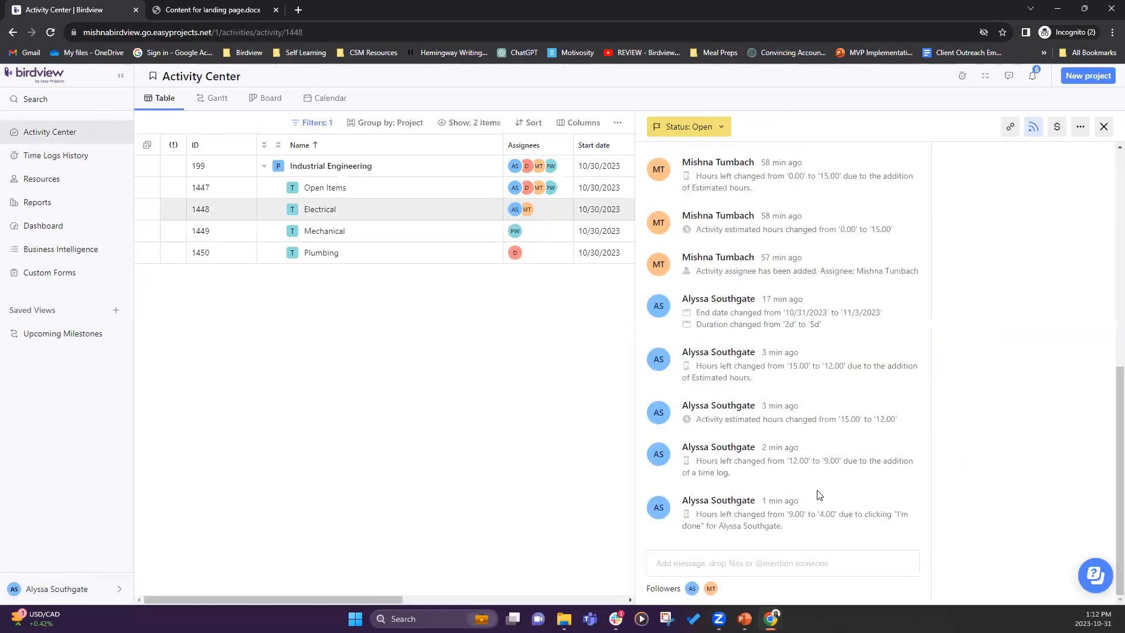
scroll(820, 495, up, 10)
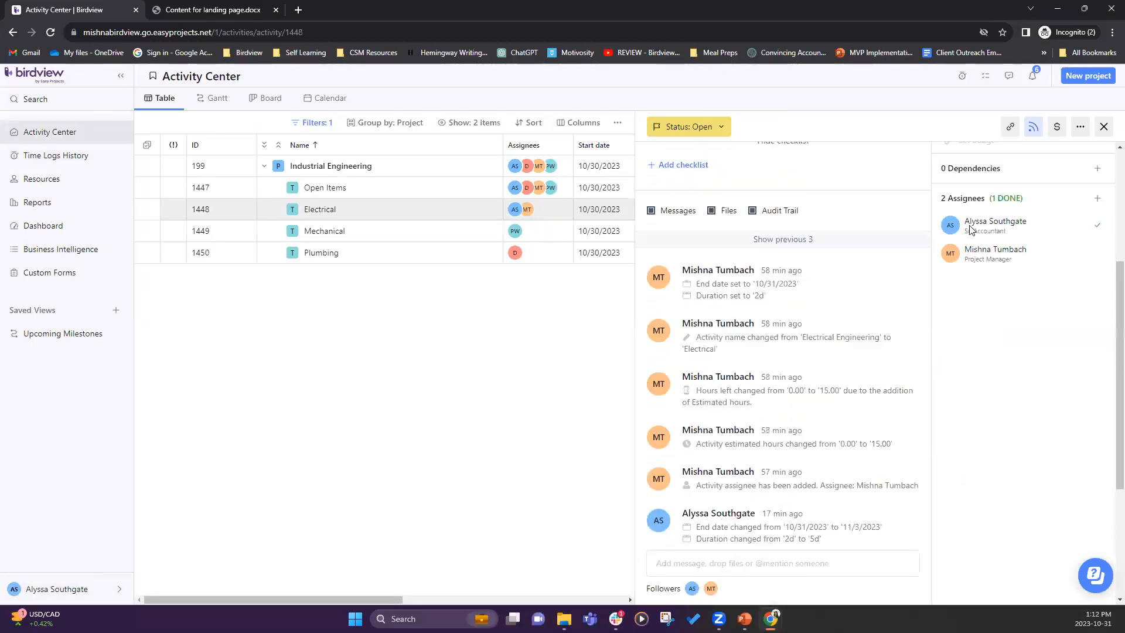
click(1104, 126)
click(467, 188)
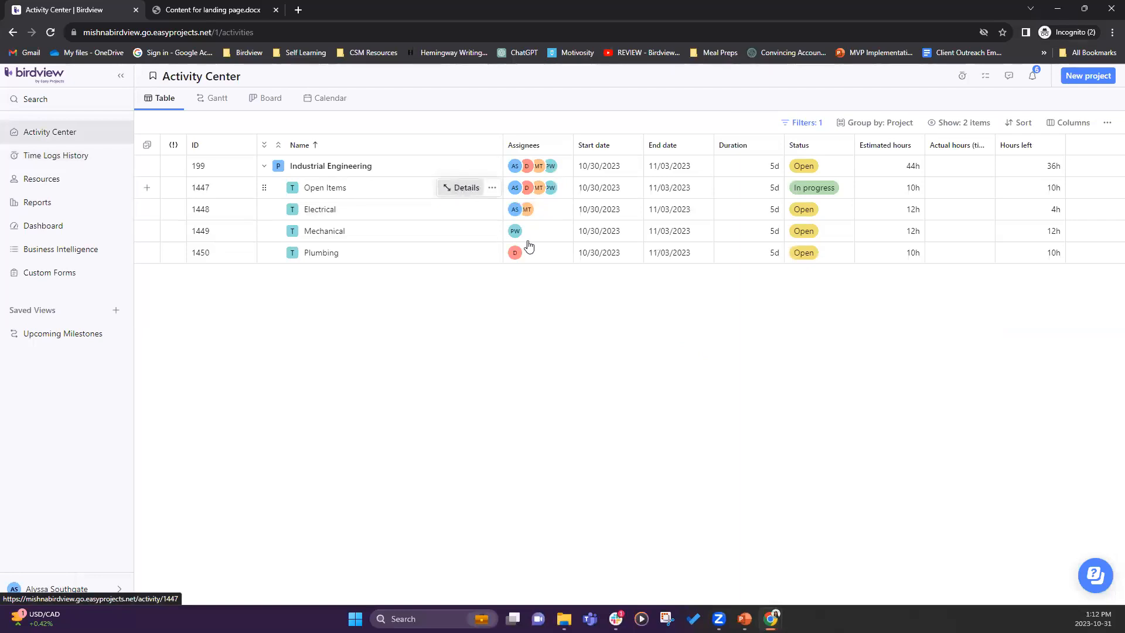
click(1104, 126)
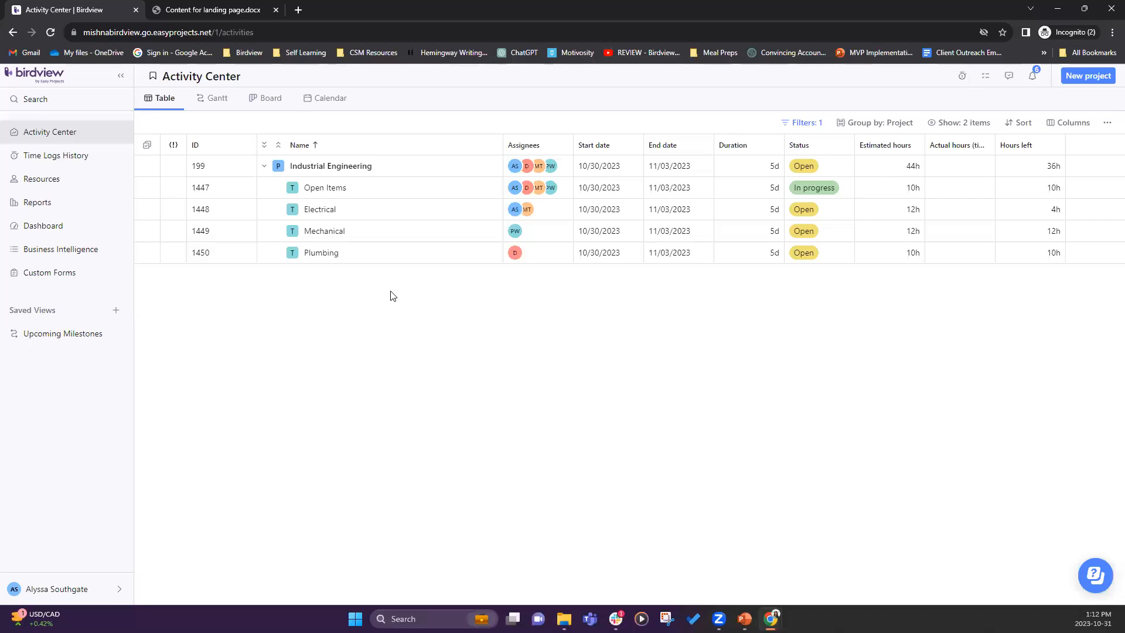
- Remove the done mark from the first assignee of the Electrical task so that their work is resumed
mouse_move(399, 254)
mouse_move(480, 216)
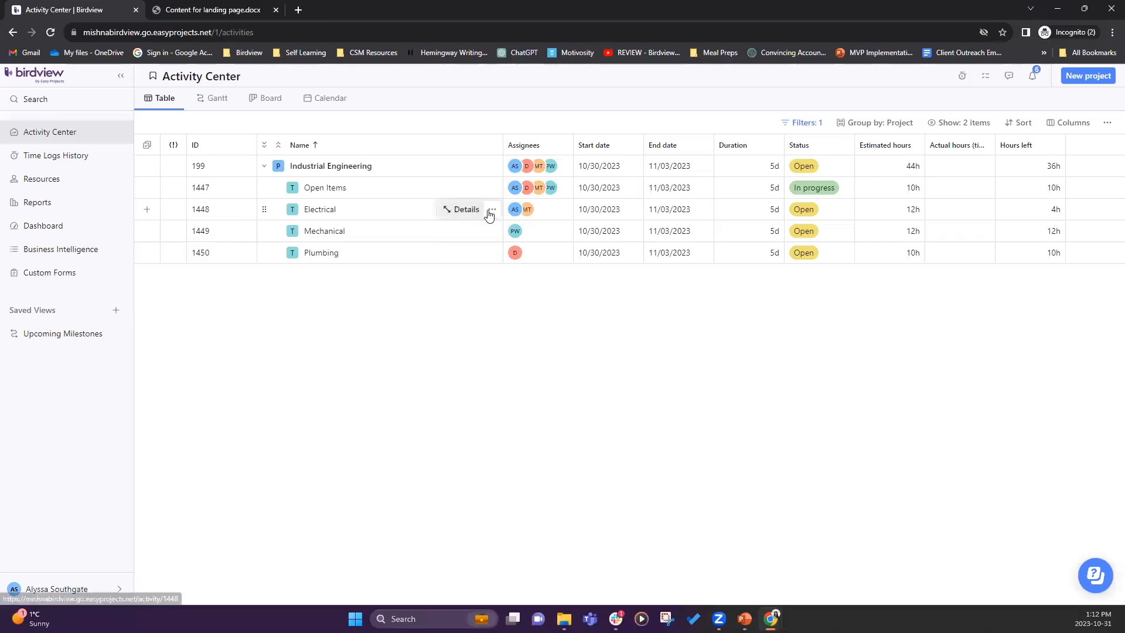
click(476, 215)
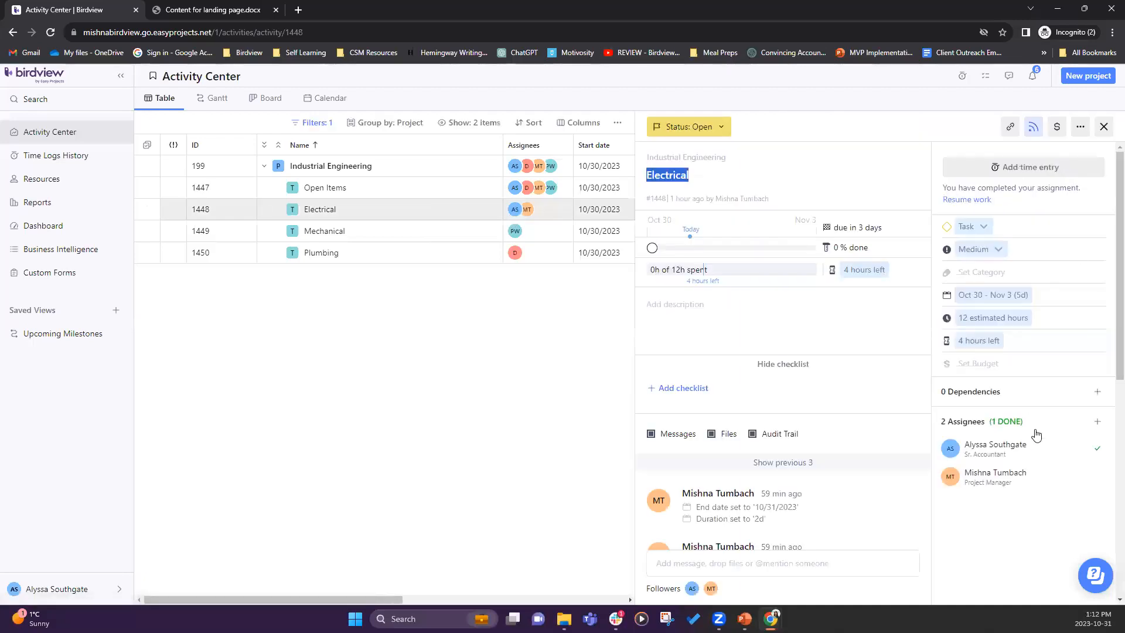
click(1097, 449)
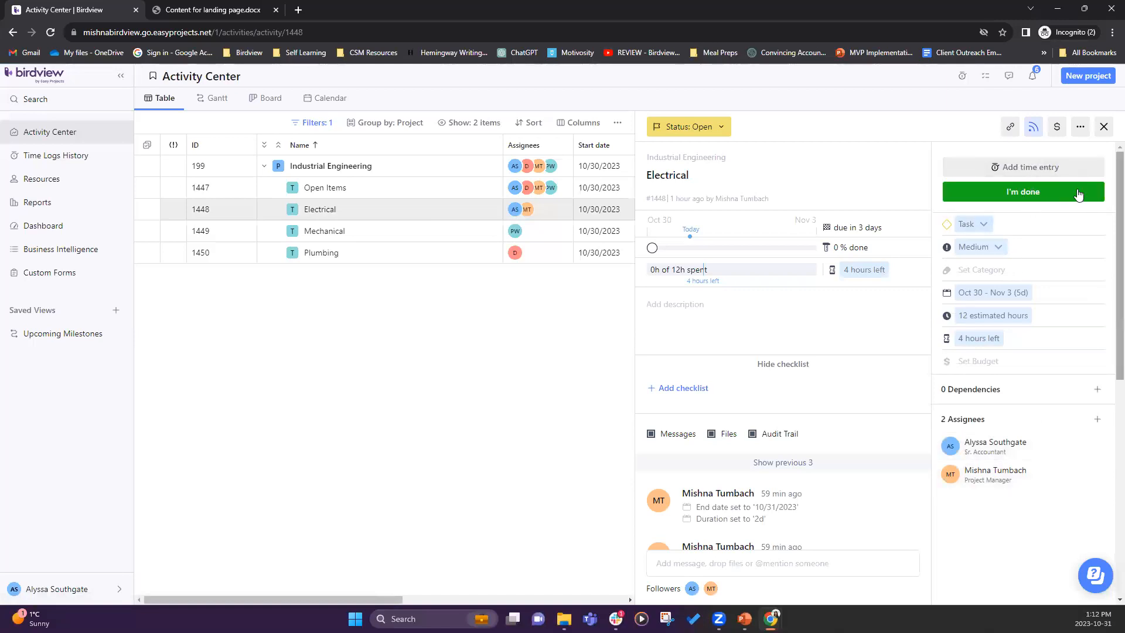
- Check the Electrical task's latest audit trail entries for hours-left changes, and close the details
scroll(751, 403, down, 5)
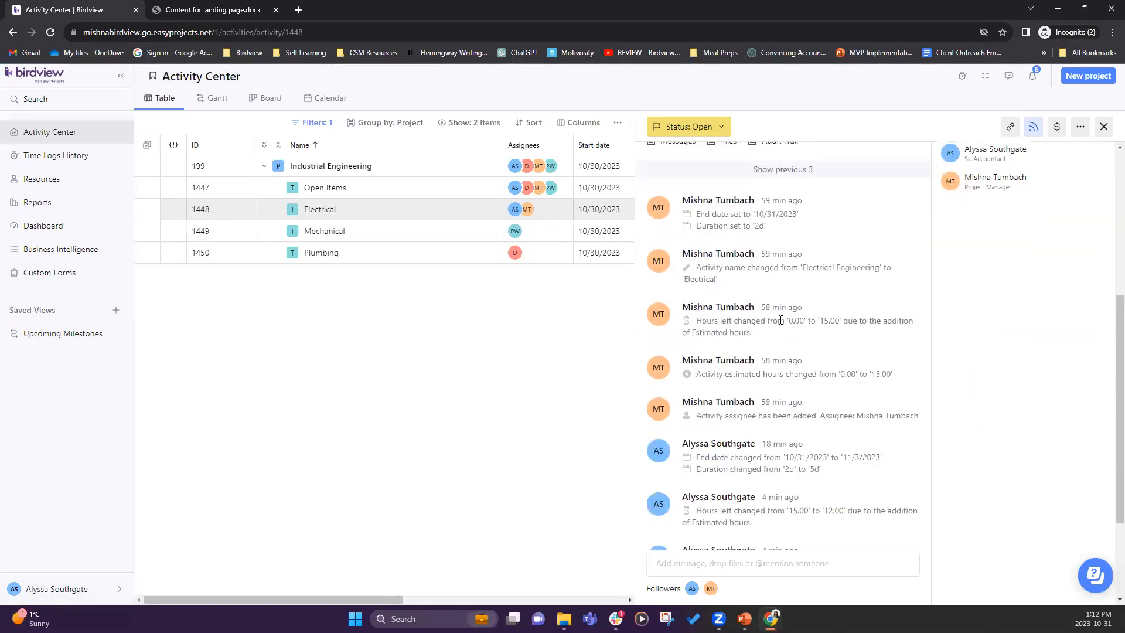
scroll(759, 507, down, 3)
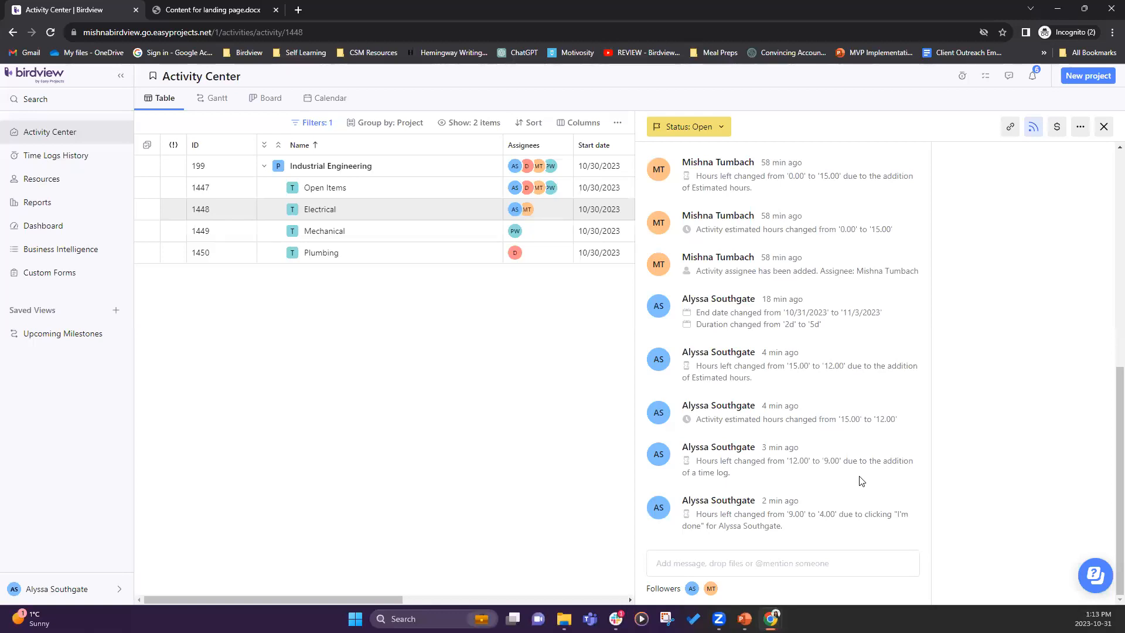
click(1104, 127)
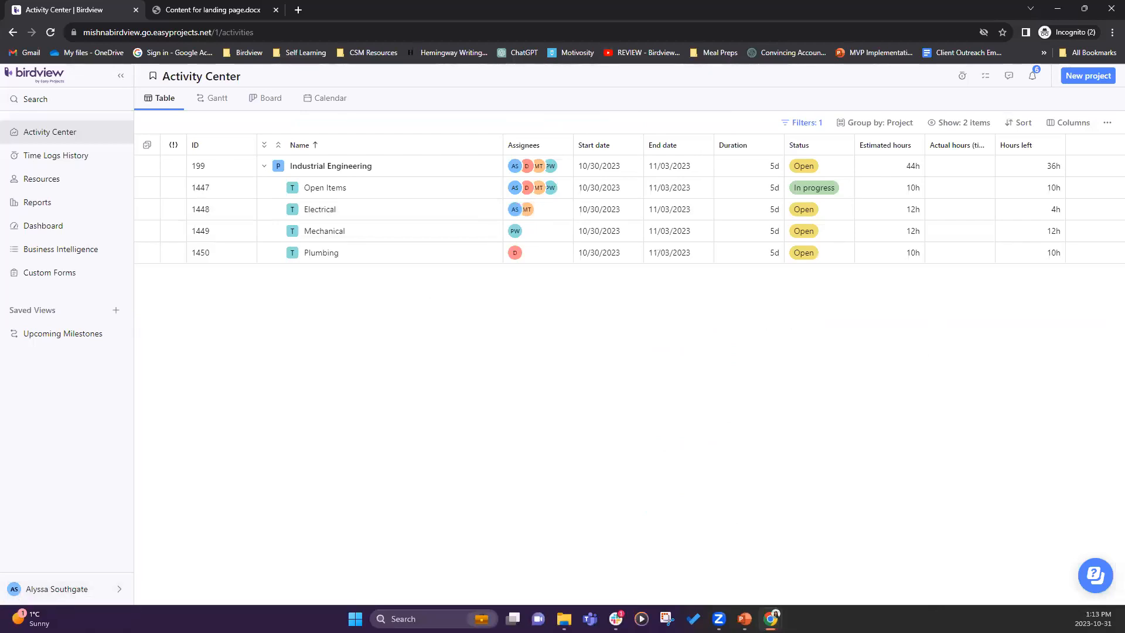
- Open the workflows list in the company settings, briefly viewing the open SharePoint document
click(71, 592)
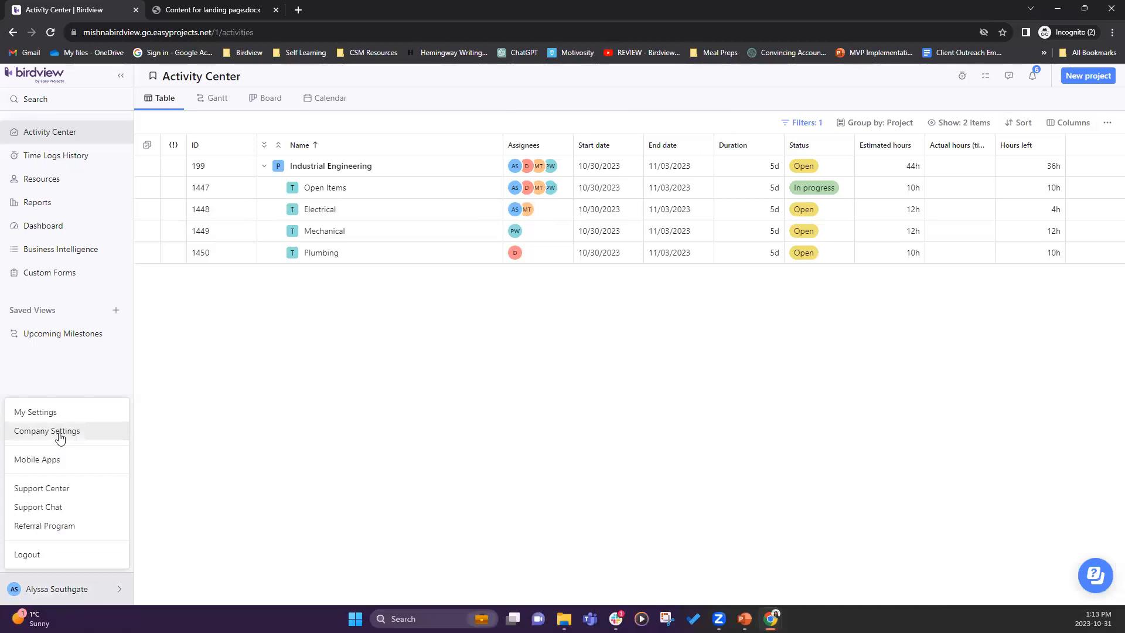
click(61, 438)
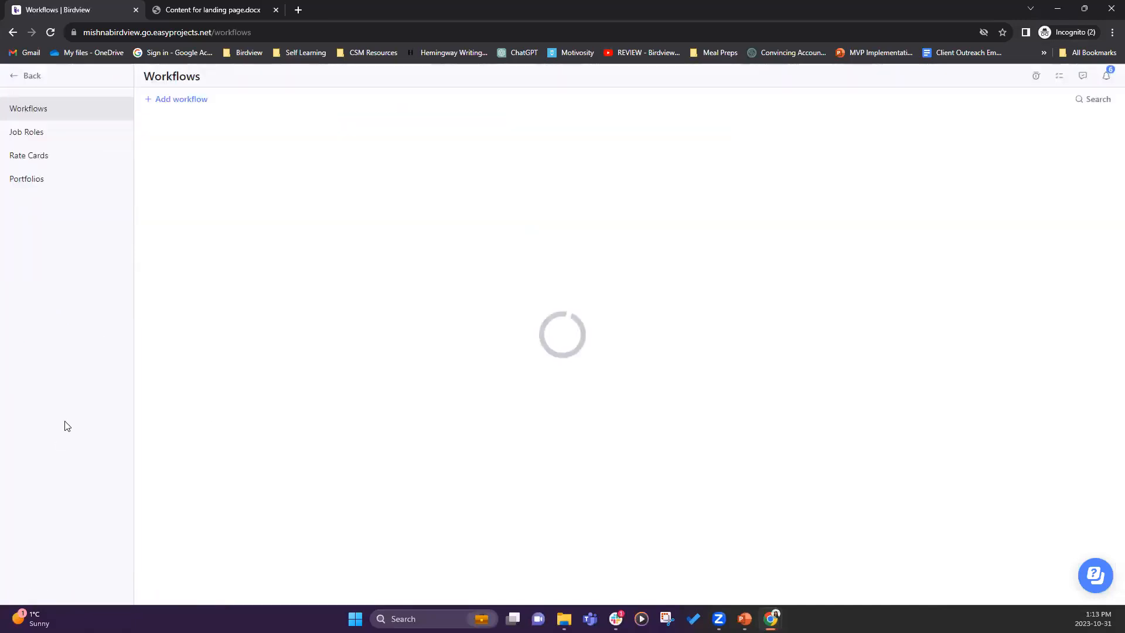
click(211, 10)
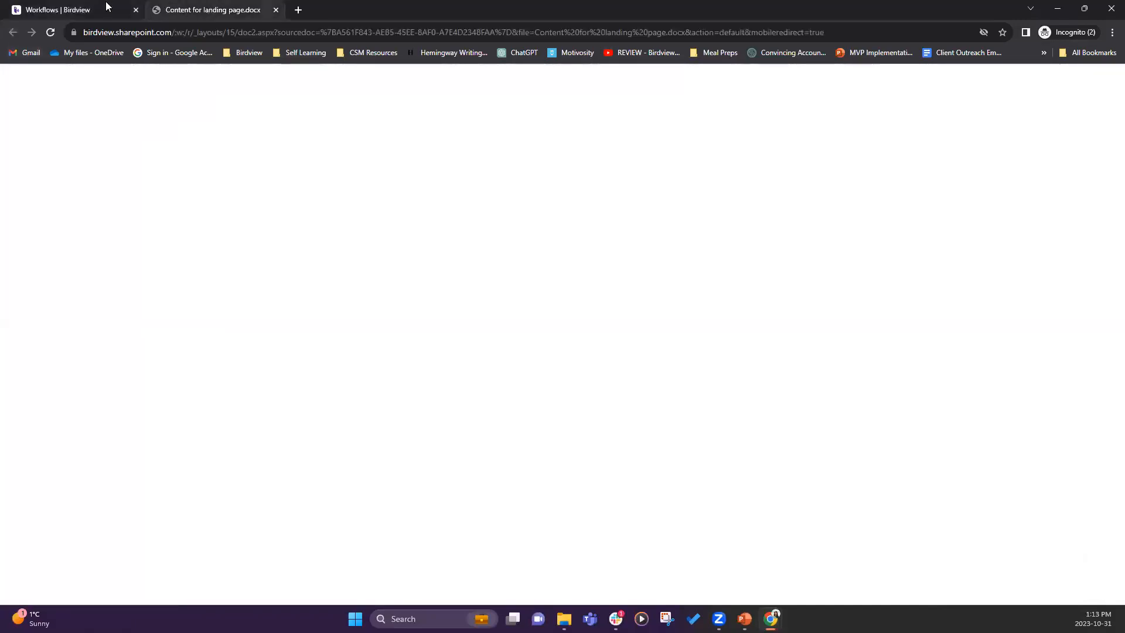
click(94, 9)
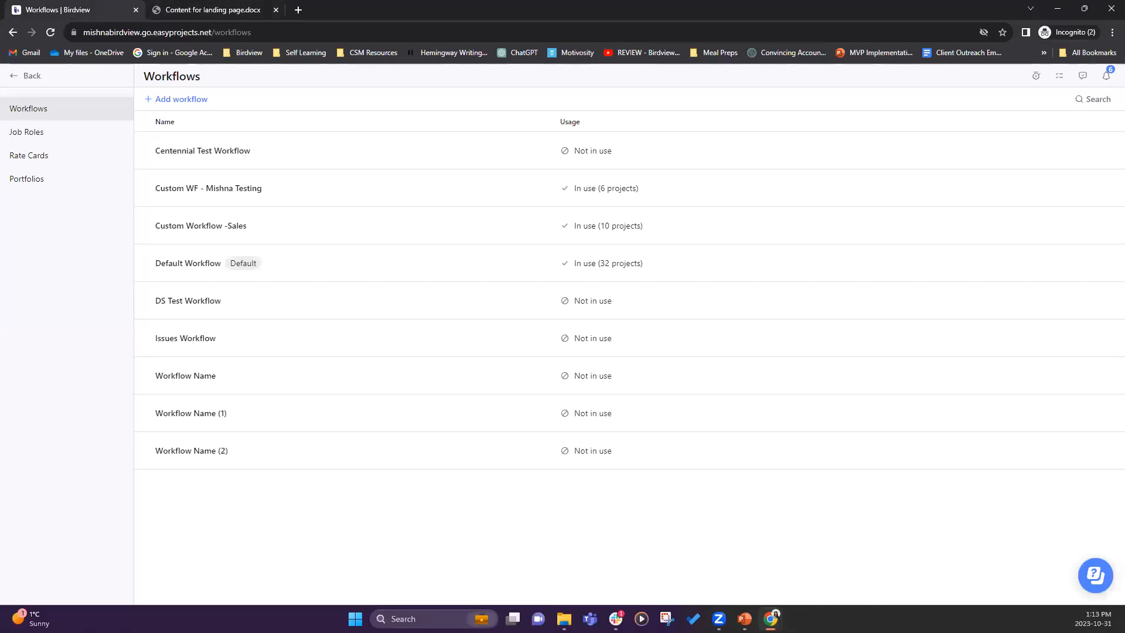
- Delete the unused workflow "Workflow Name (2)" from the company workflows in the other Birdview window
key(alt+Tab)
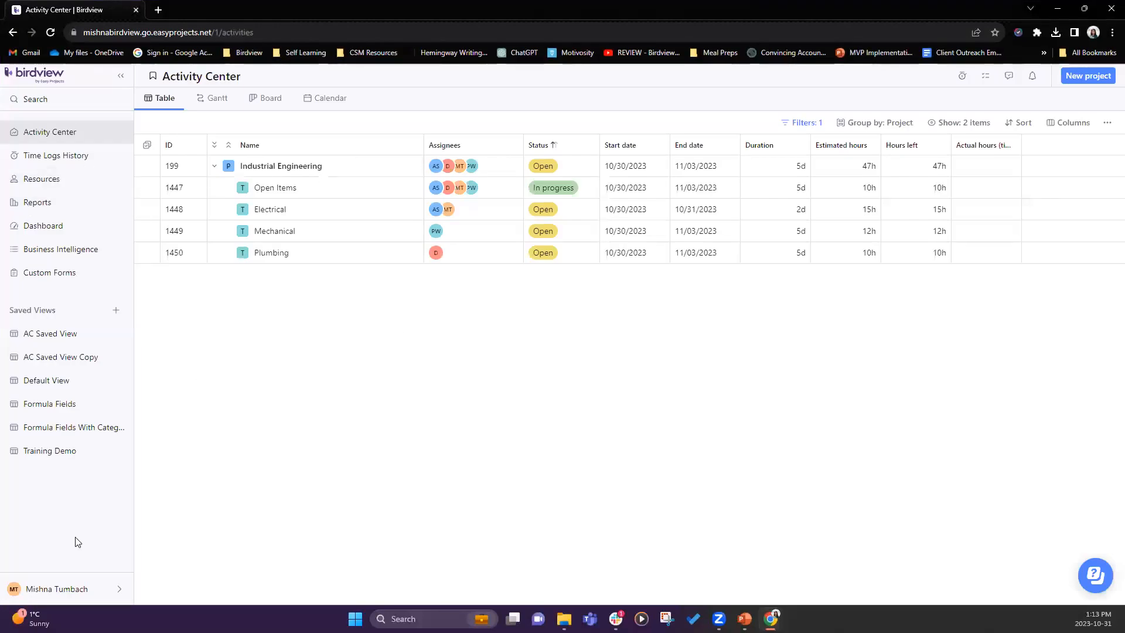
click(68, 589)
click(84, 409)
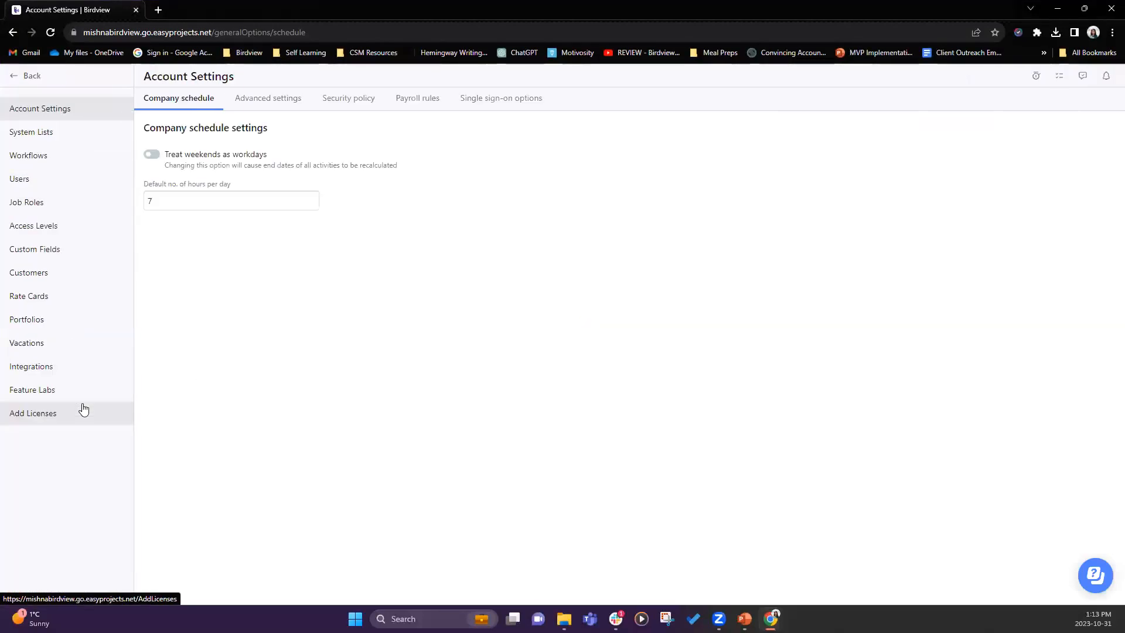
click(50, 156)
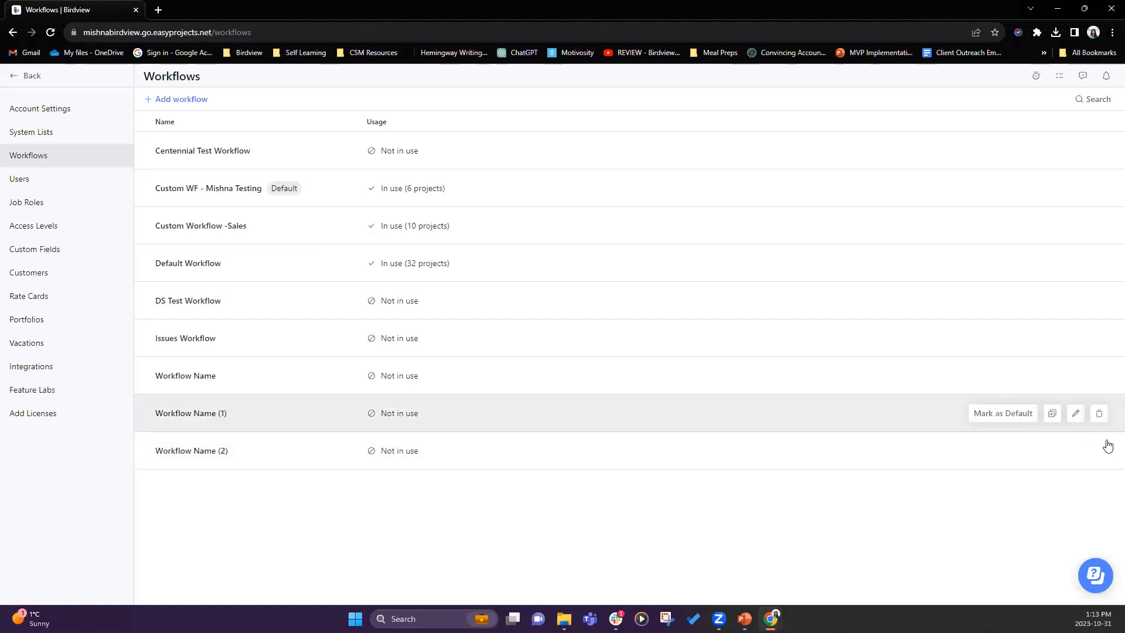
click(1098, 451)
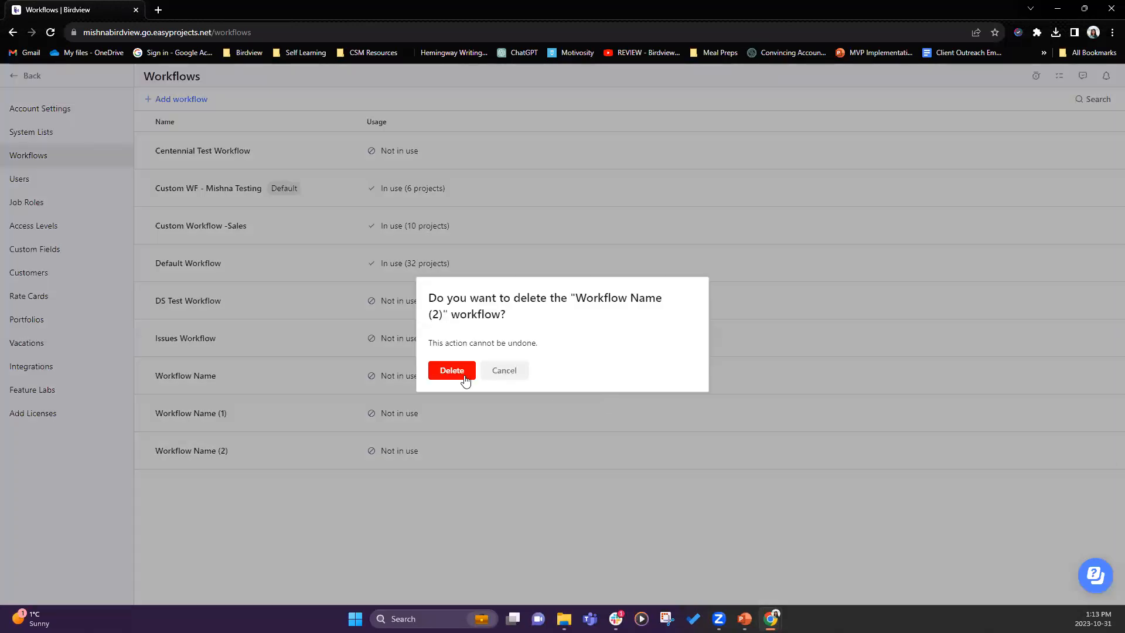
click(445, 375)
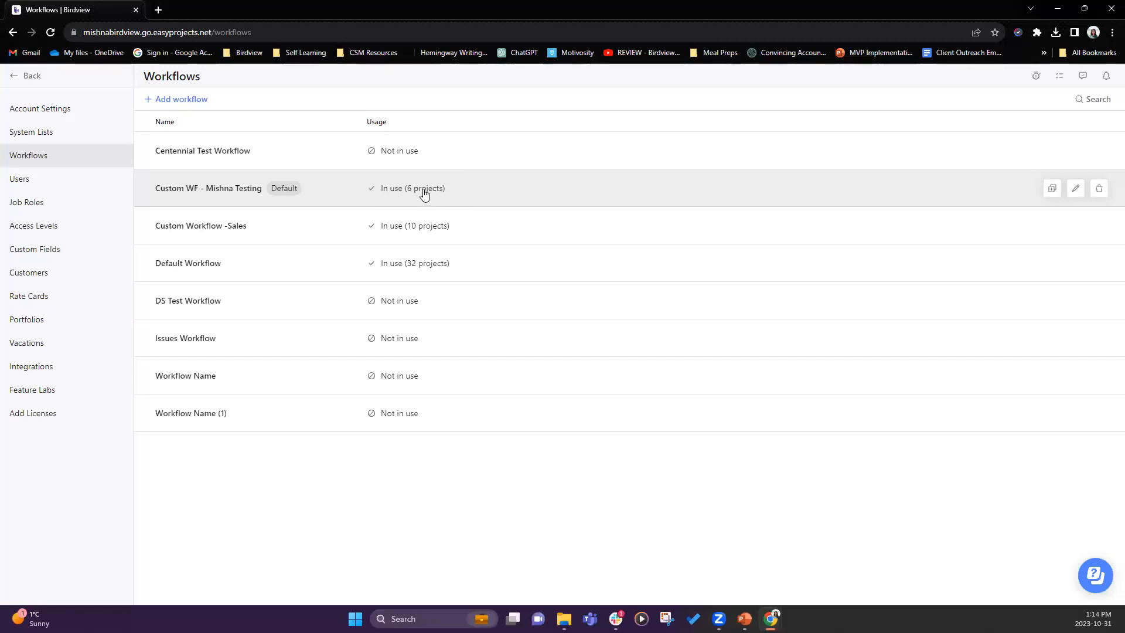
- Look at the default custom workflow's details, close them, and try to delete that workflow while projects use it
click(425, 195)
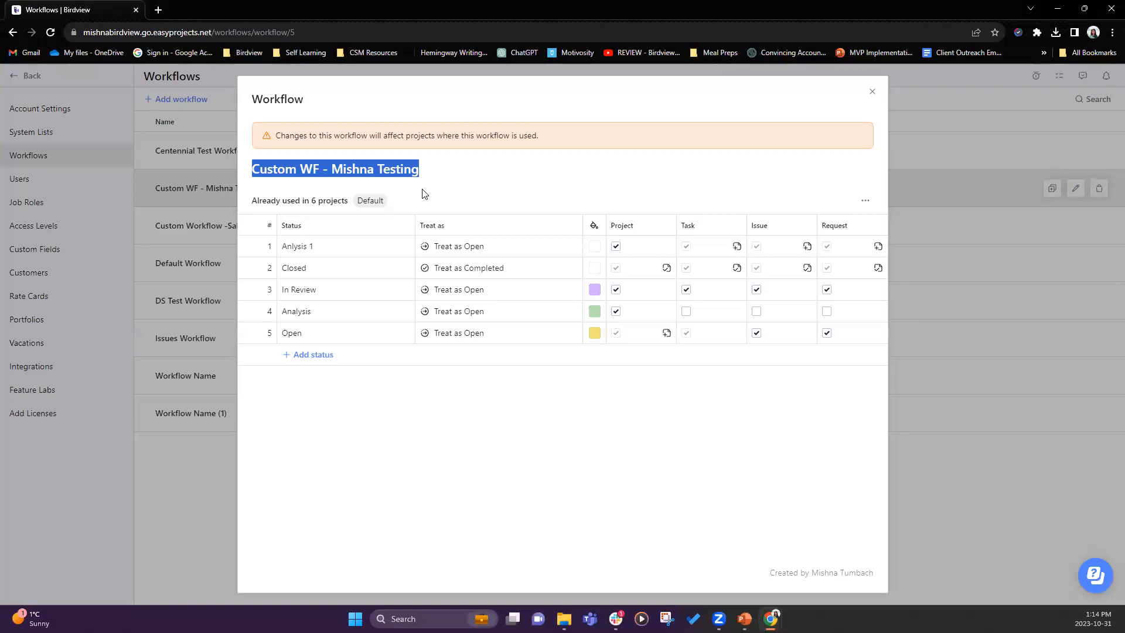
click(872, 94)
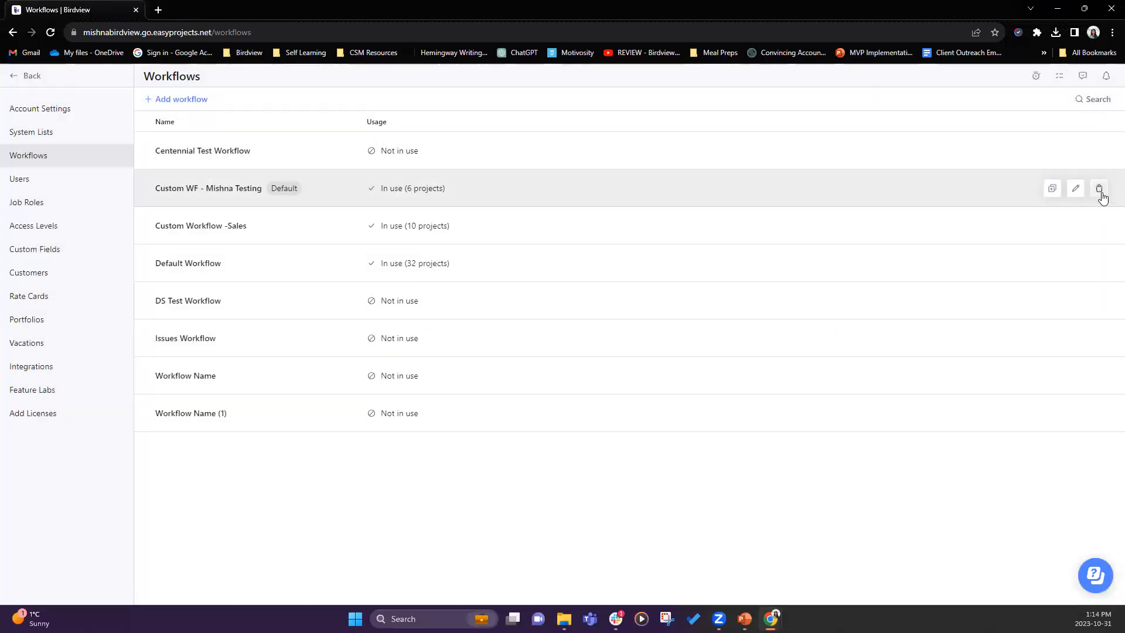
click(1100, 193)
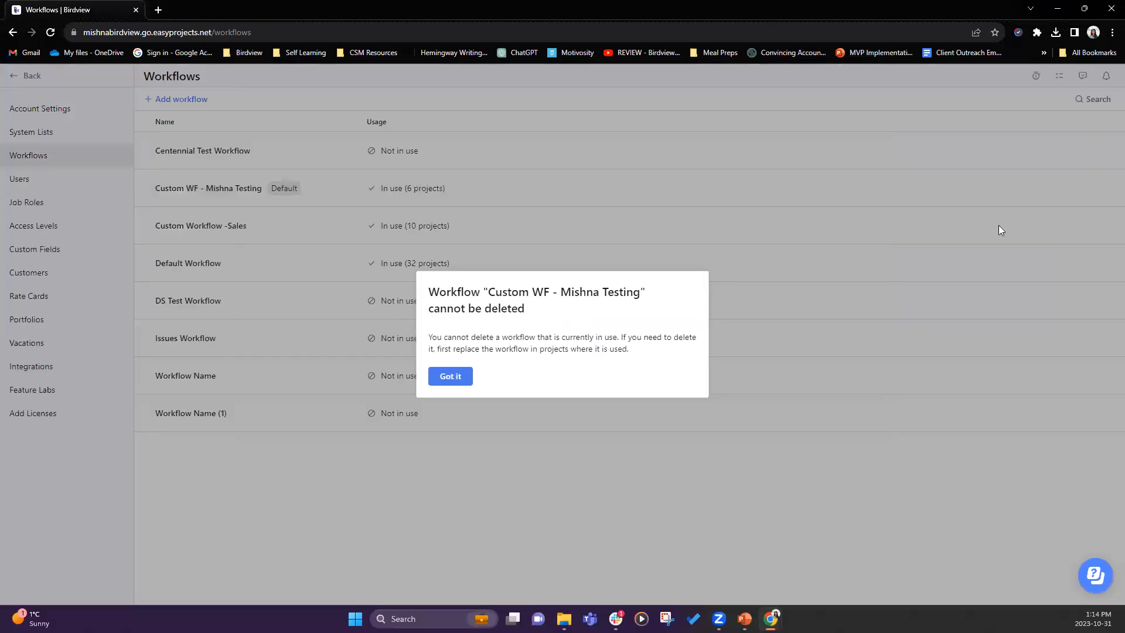
drag(449, 295, 530, 312)
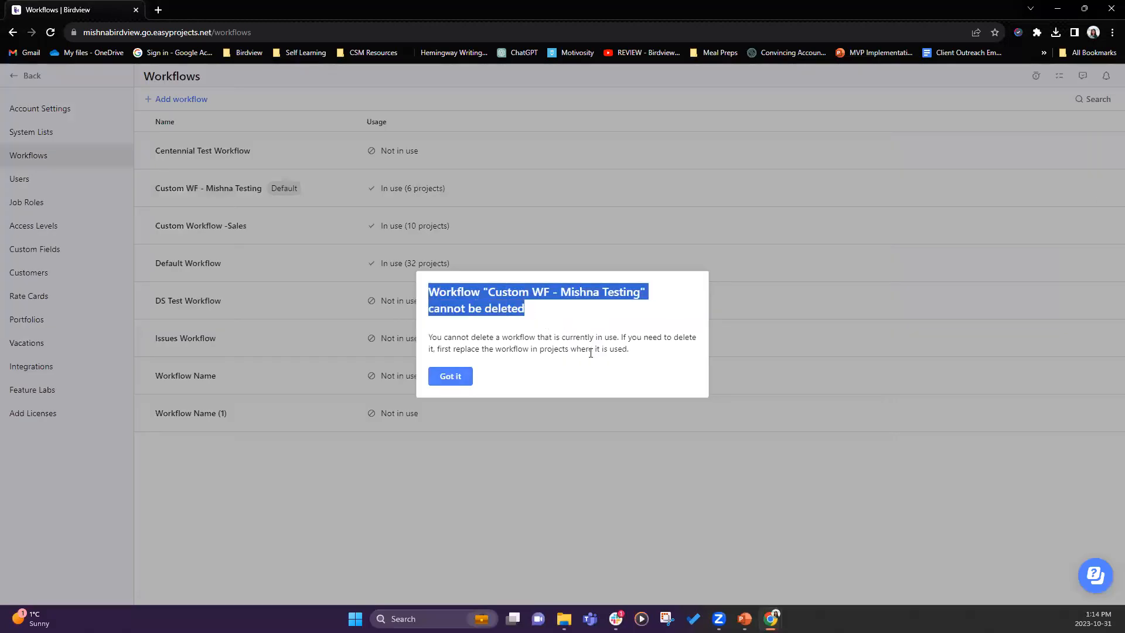
click(450, 376)
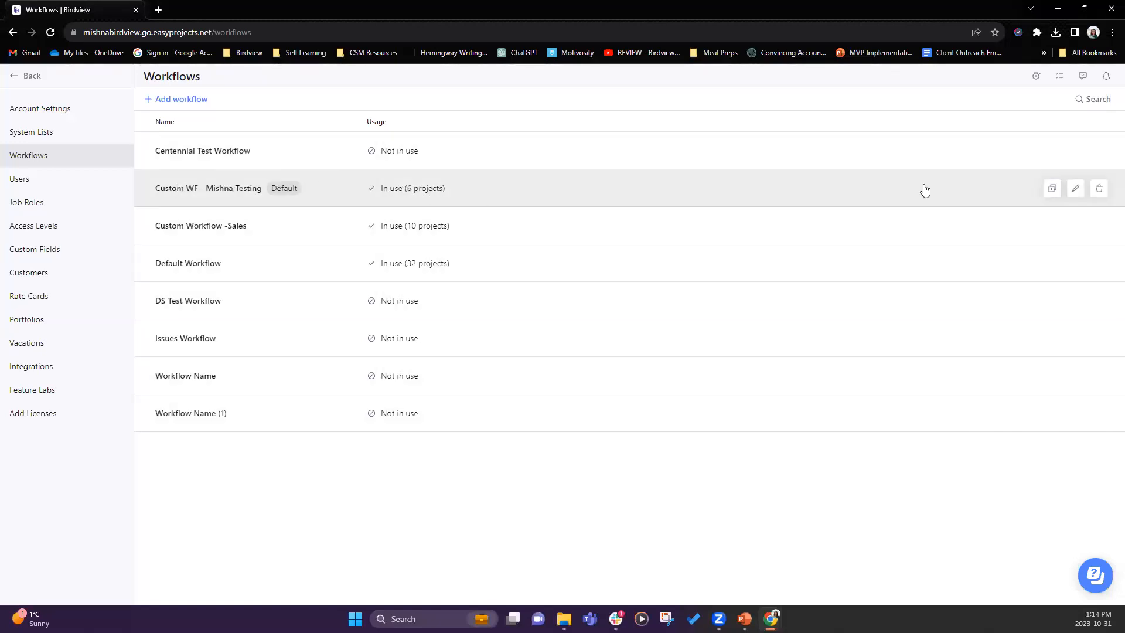
- Review the statuses of the default custom workflow, close it, and narrow the Name column of the workflows list
click(577, 193)
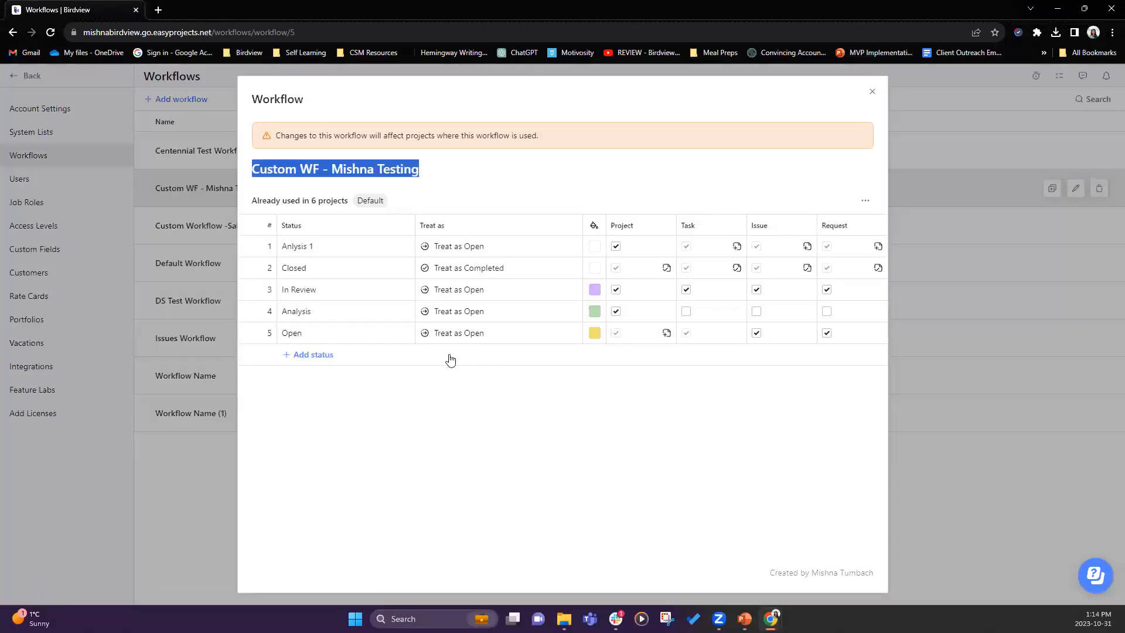
click(872, 91)
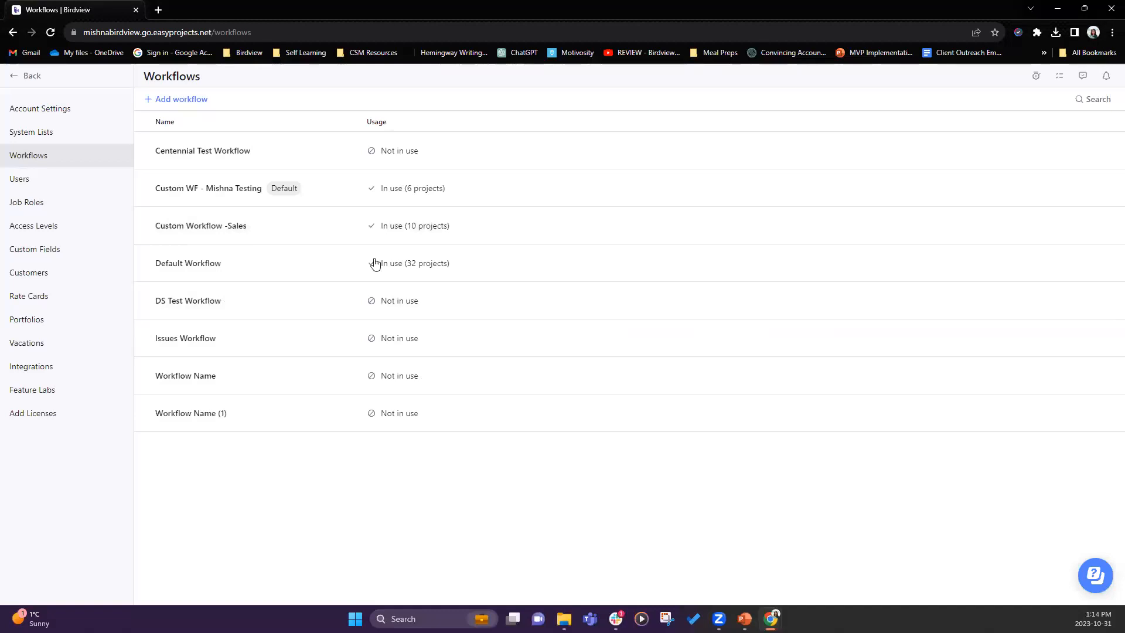
mouse_move(362, 122)
mouse_down()
mouse_move(530, 133)
mouse_move(318, 130)
mouse_move(565, 133)
mouse_move(313, 131)
mouse_move(400, 134)
mouse_move(344, 136)
mouse_up()
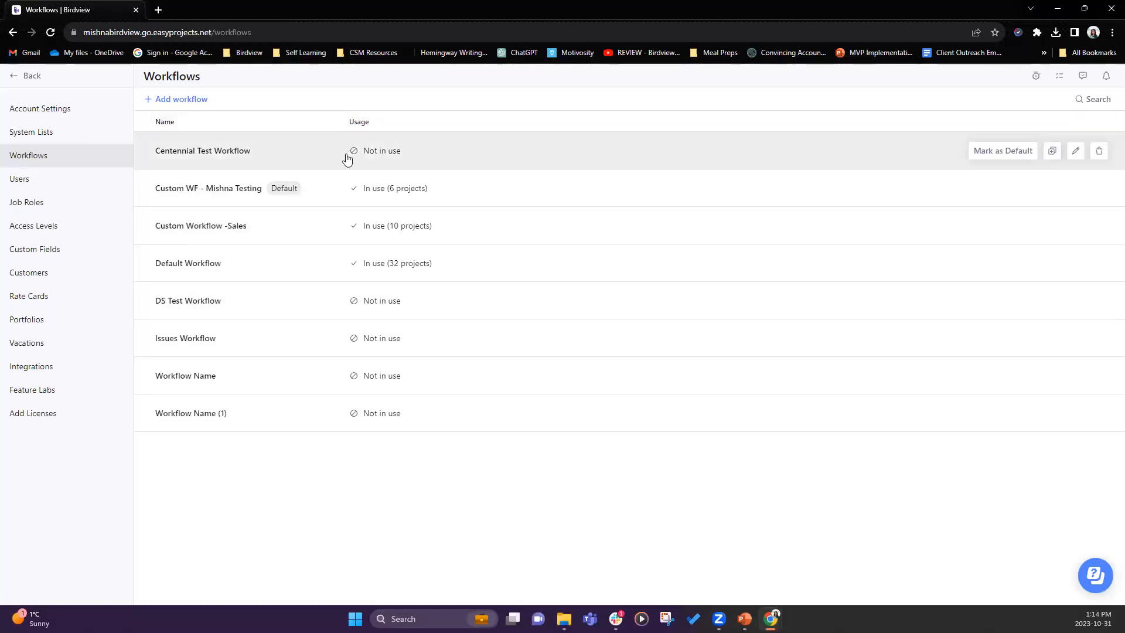
- Open the company's custom fields and expand the project fields to review the fields in every group
click(51, 260)
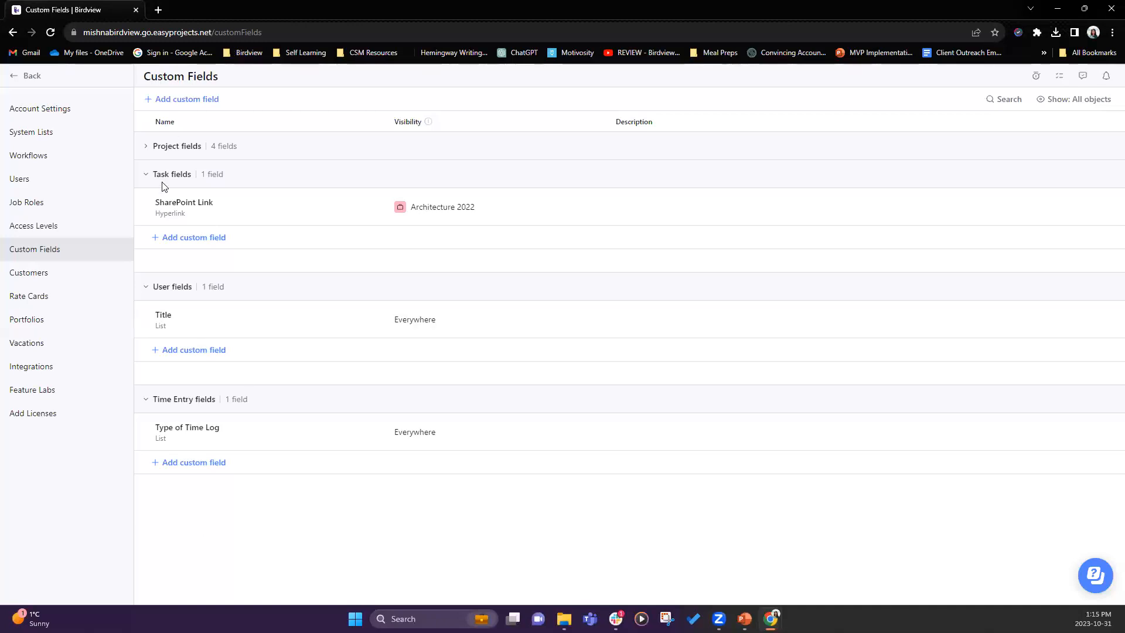
click(147, 149)
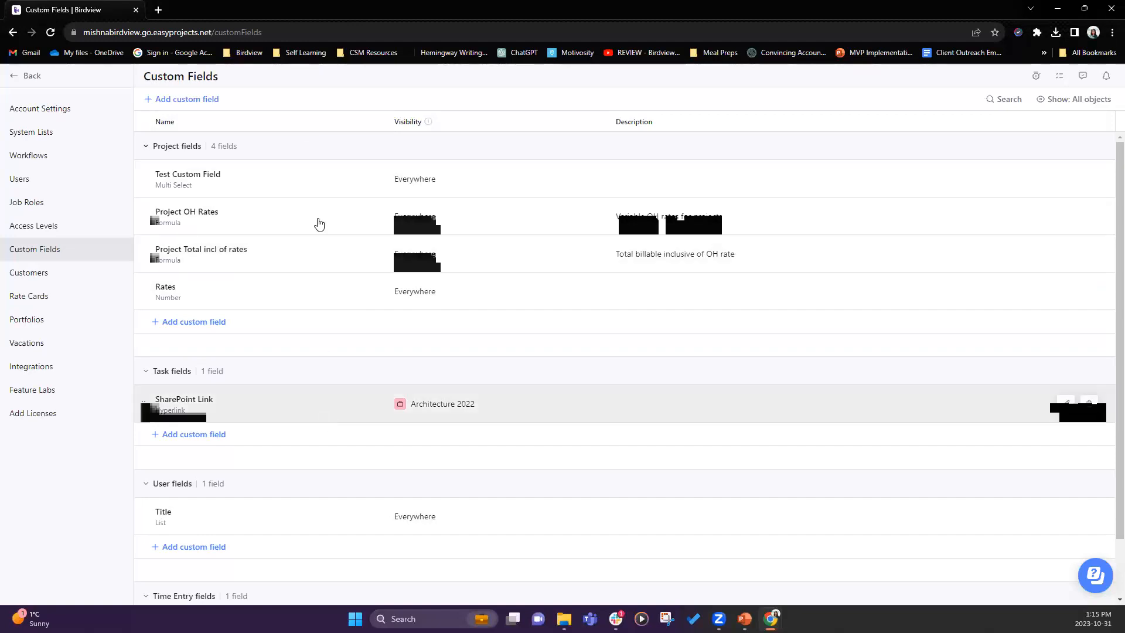
scroll(367, 387, down, 1)
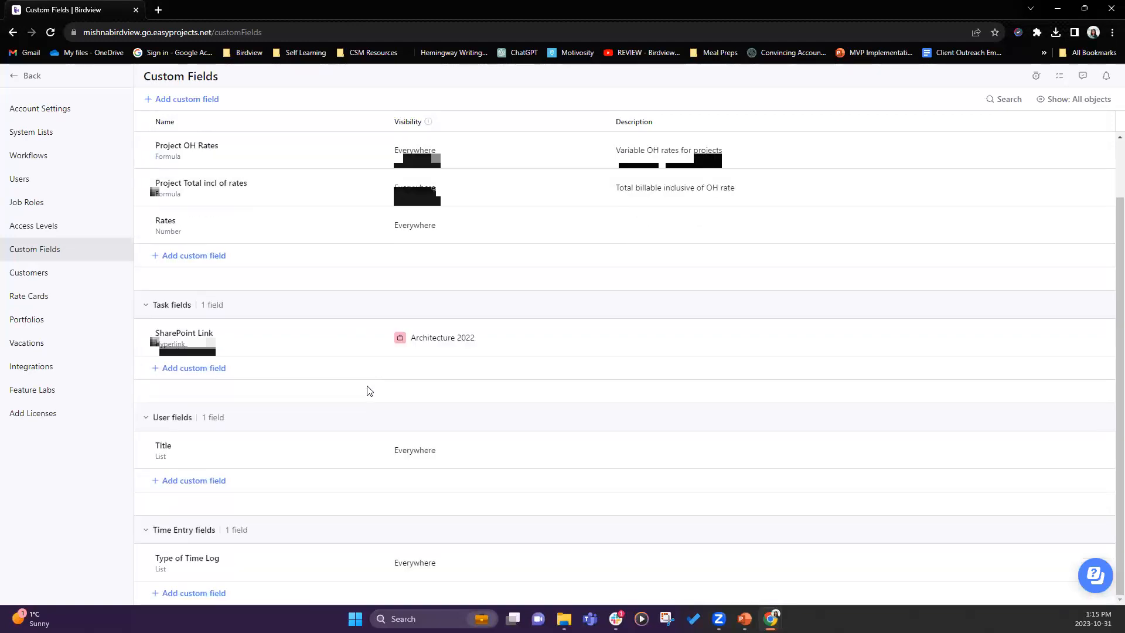
scroll(365, 393, up, 1)
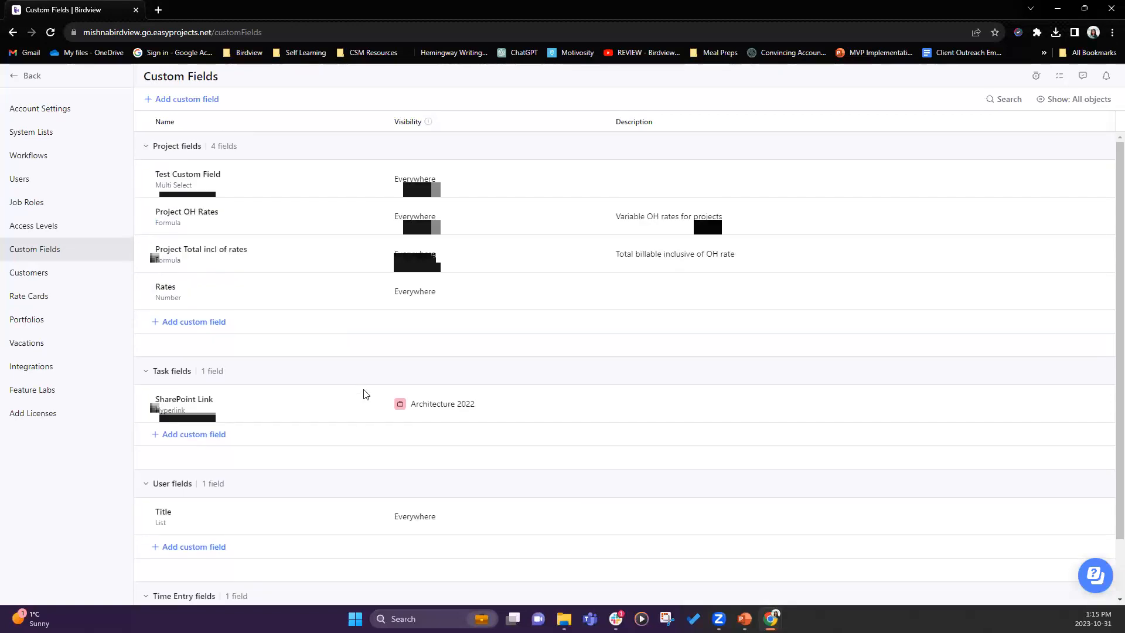
- Collapse all the custom field groups and reopen only the project and task fields
click(146, 150)
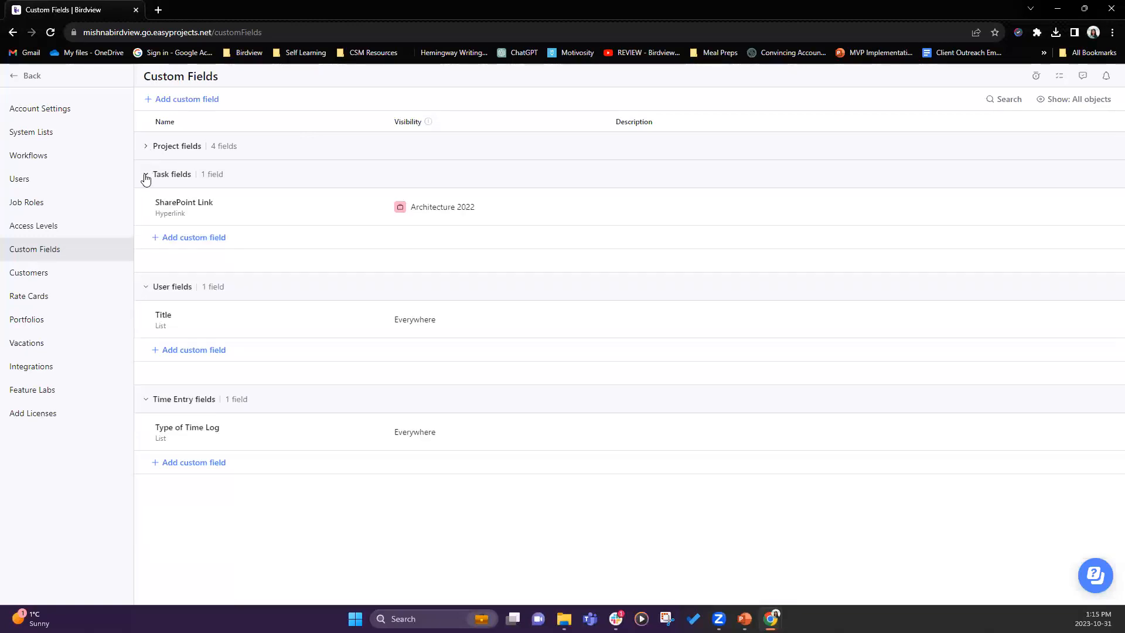
click(146, 175)
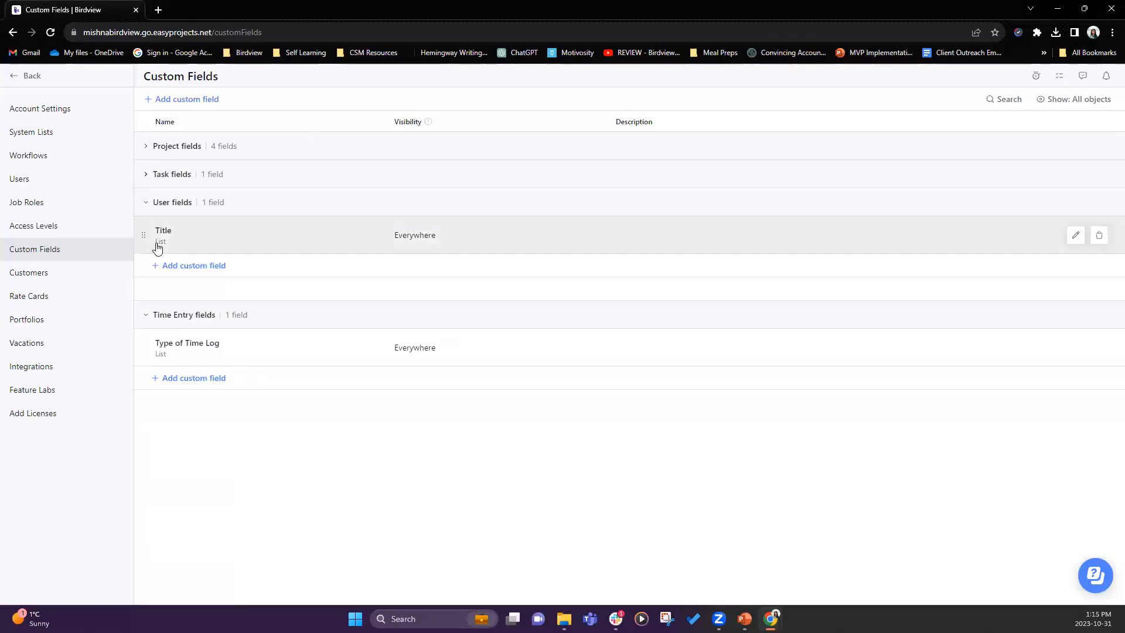
click(145, 150)
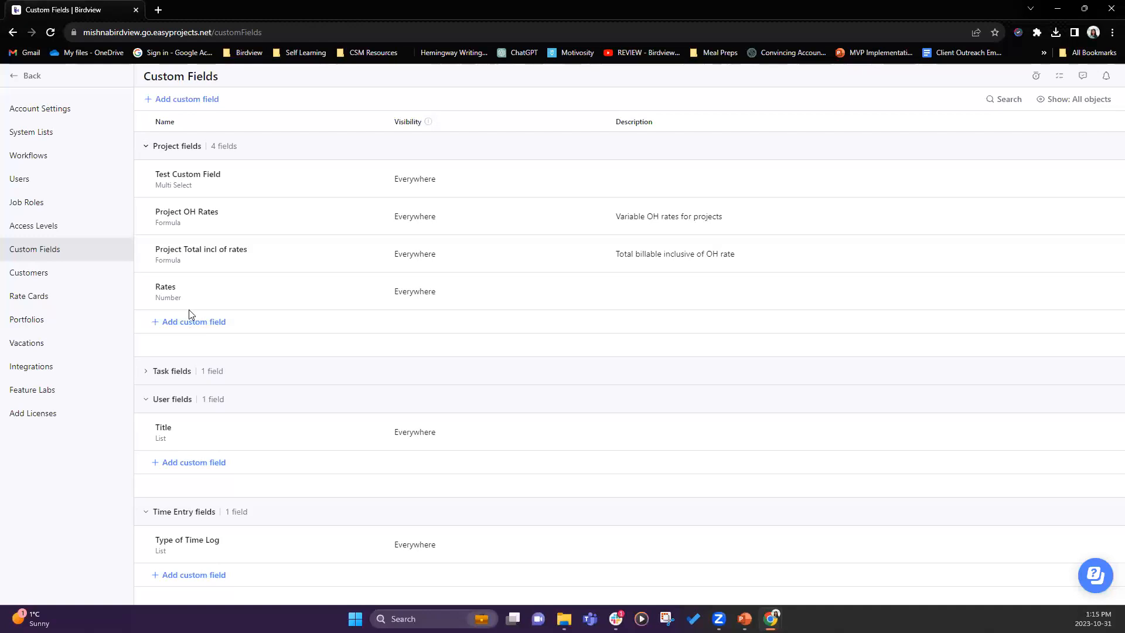
click(145, 149)
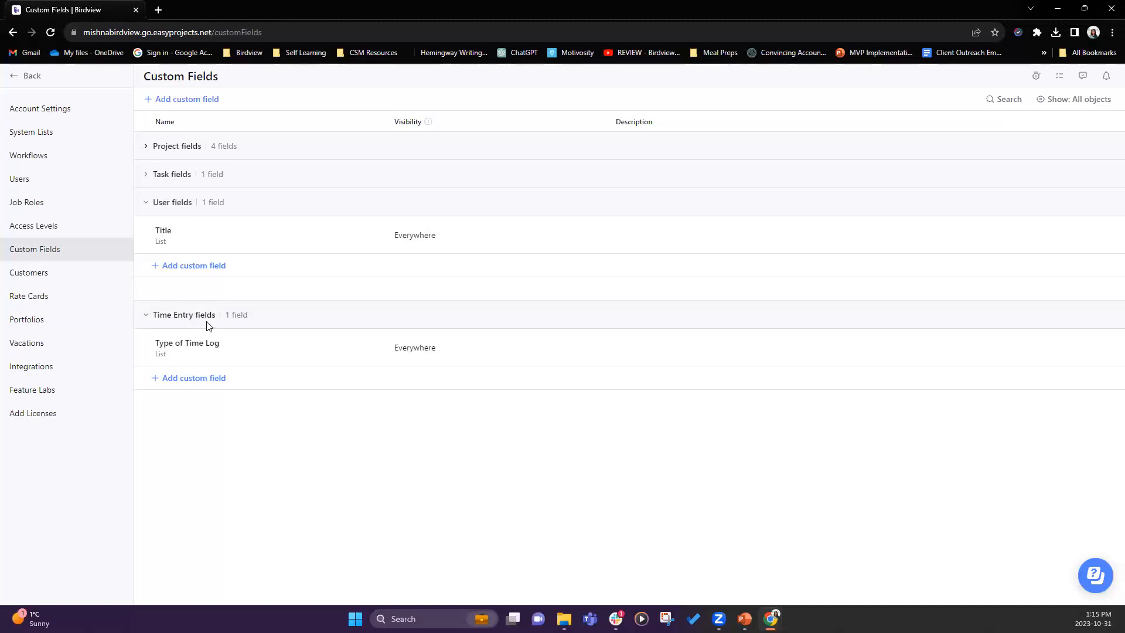
click(146, 203)
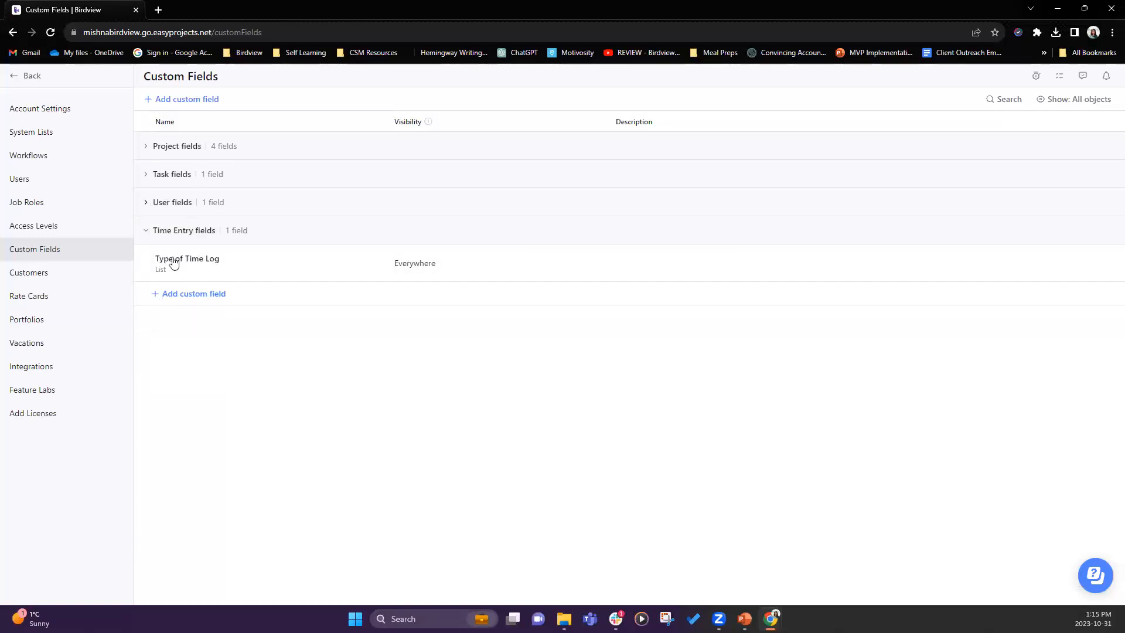
click(146, 231)
click(146, 148)
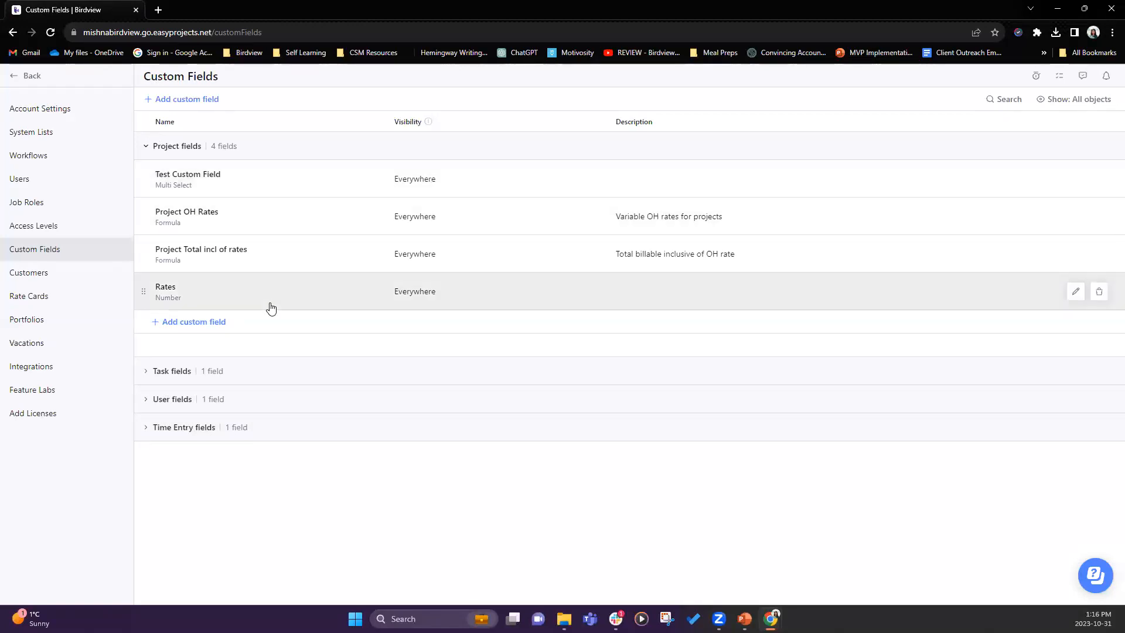
click(145, 371)
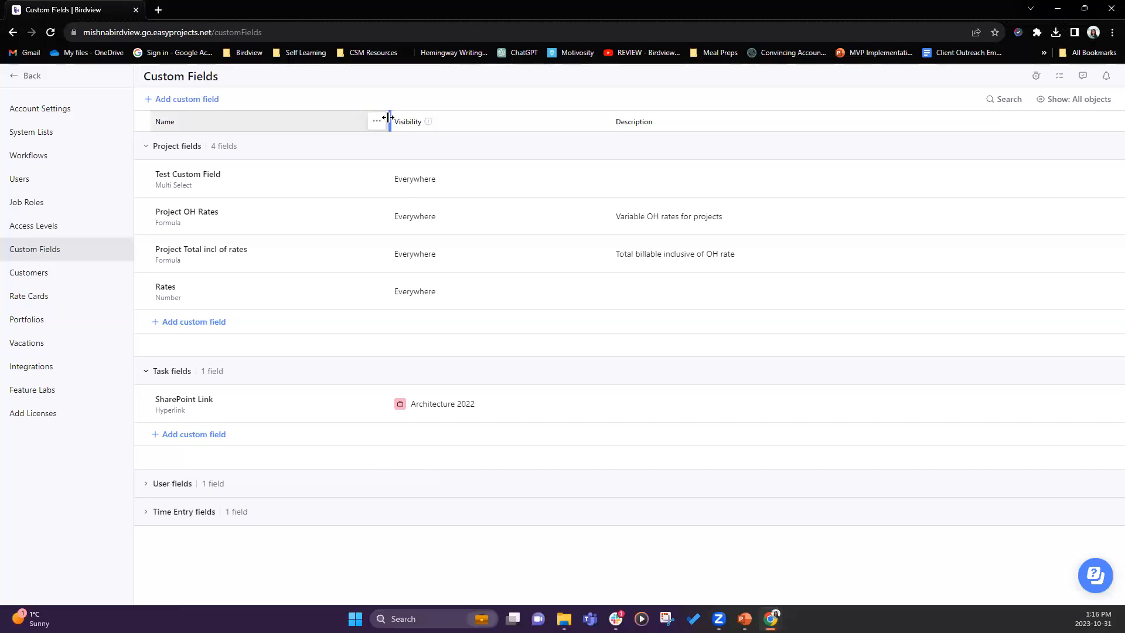
- Narrow the Name and Visibility columns of the custom fields list, and switch to the Product Updates presentation
drag(387, 115, 313, 125)
drag(532, 120, 496, 121)
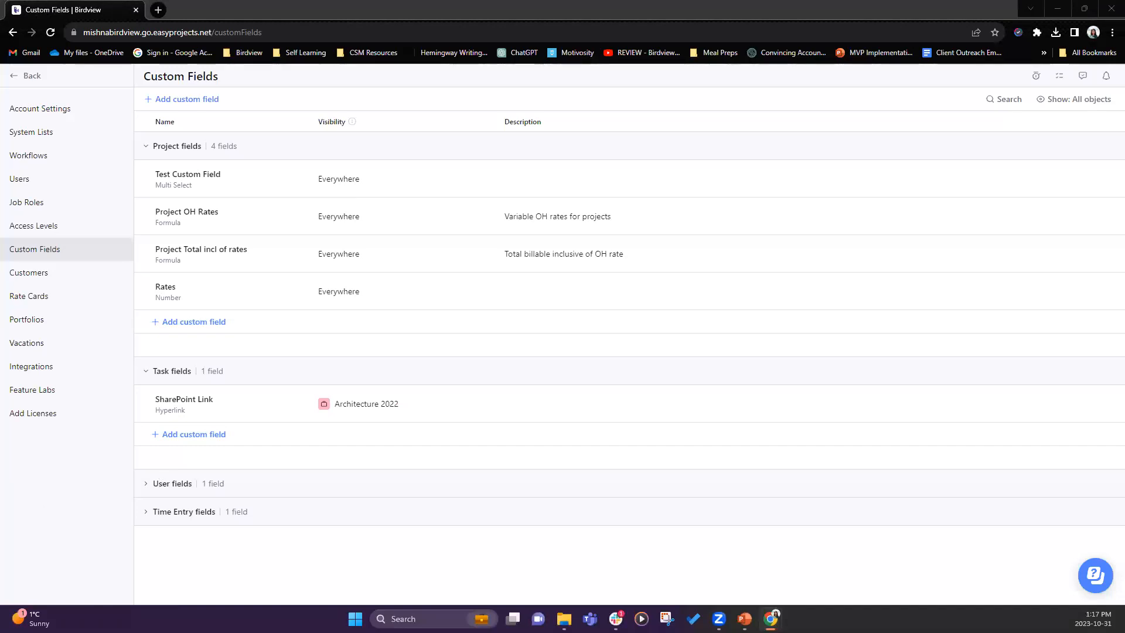
key(alt+Tab)
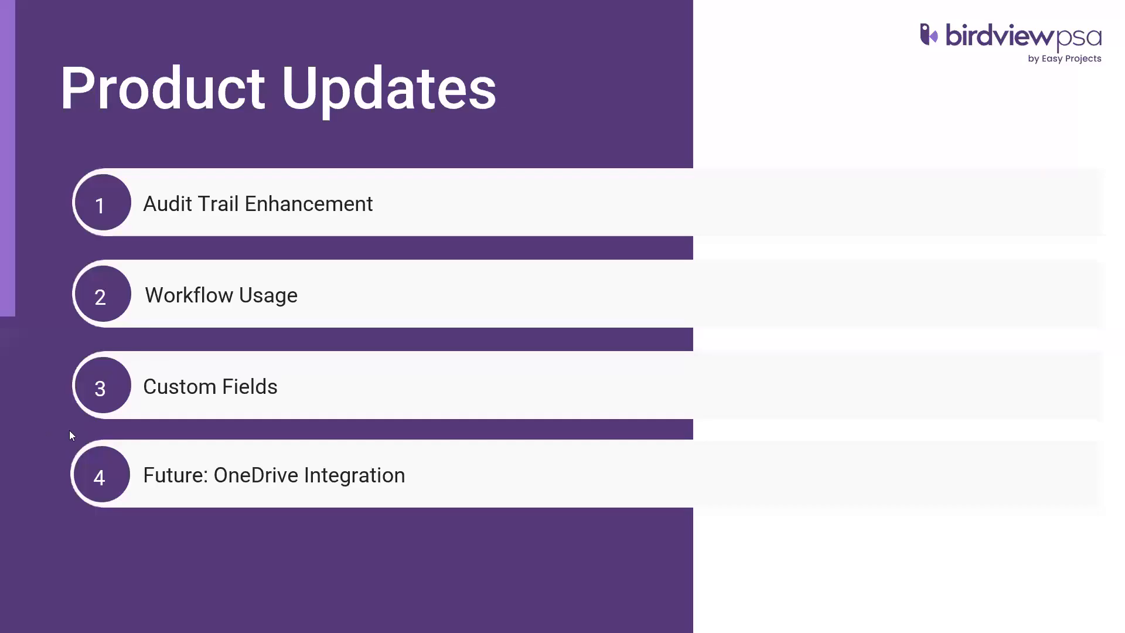